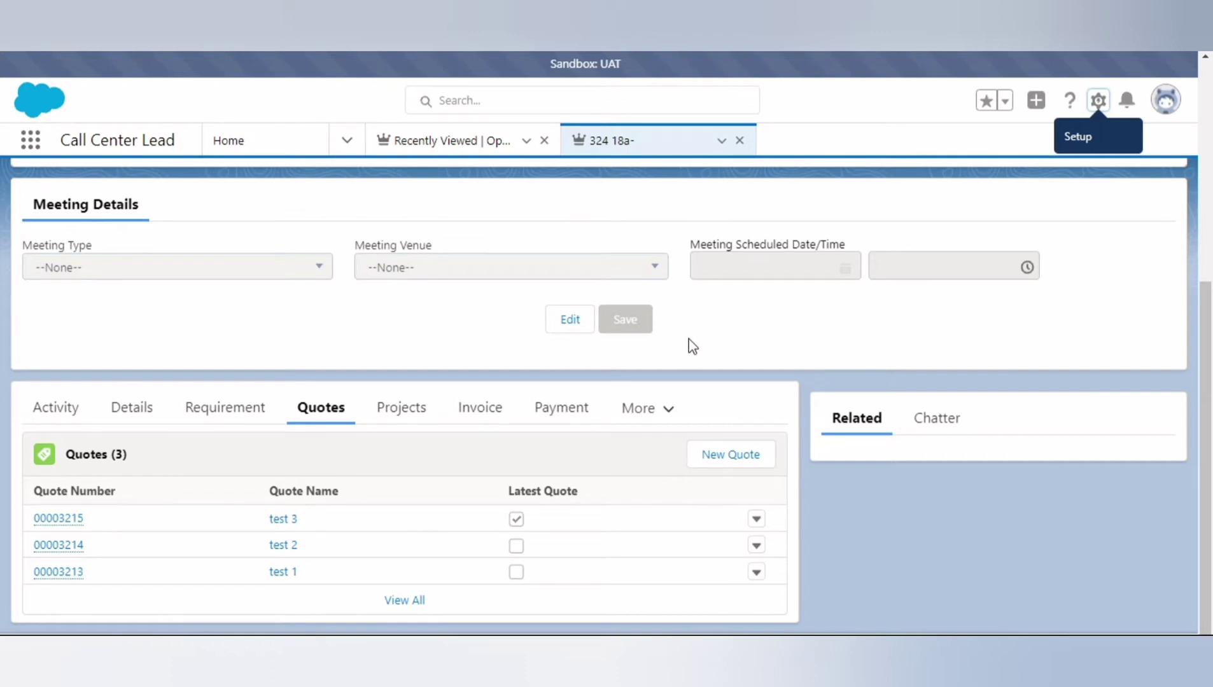
Step: Open Setup, search its navigation for "flow" and go to the Flows page
left_click(1095, 104)
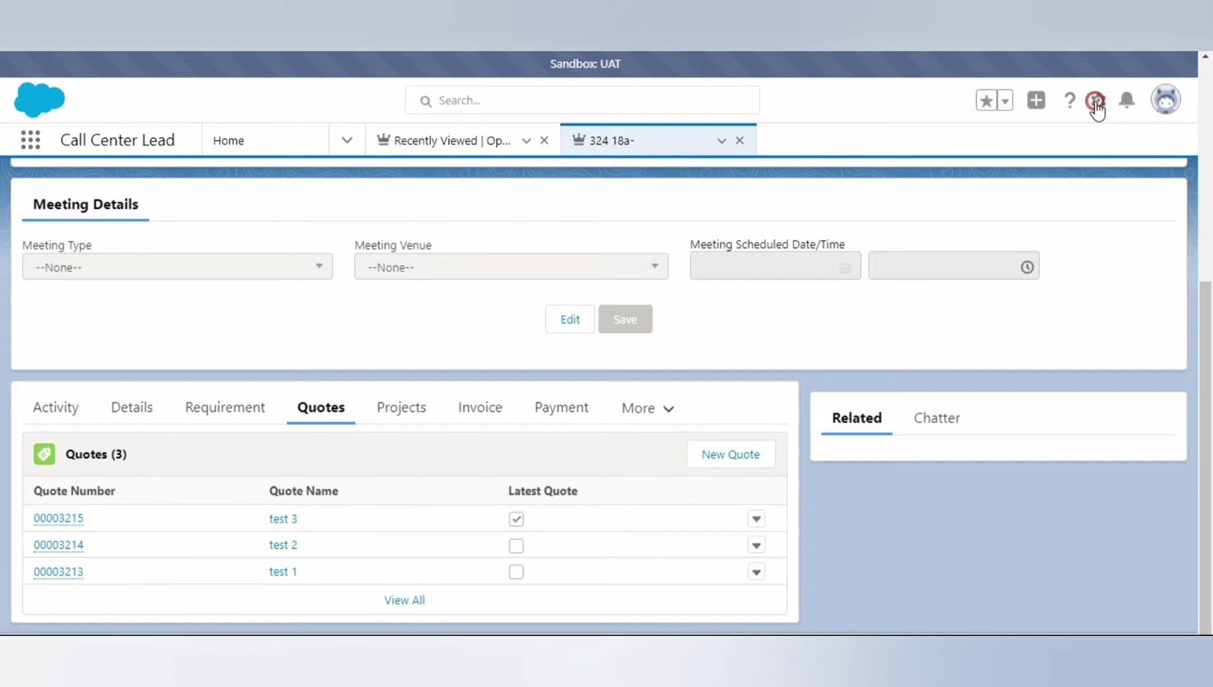
left_click(1032, 172)
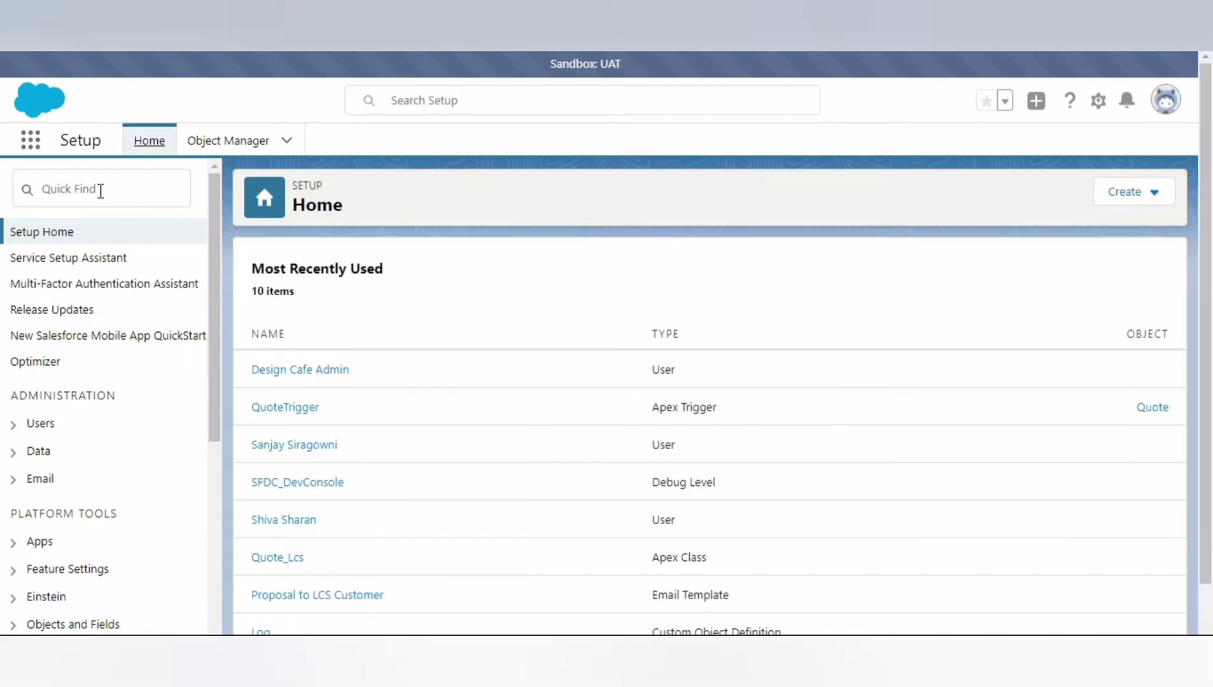
left_click(98, 189)
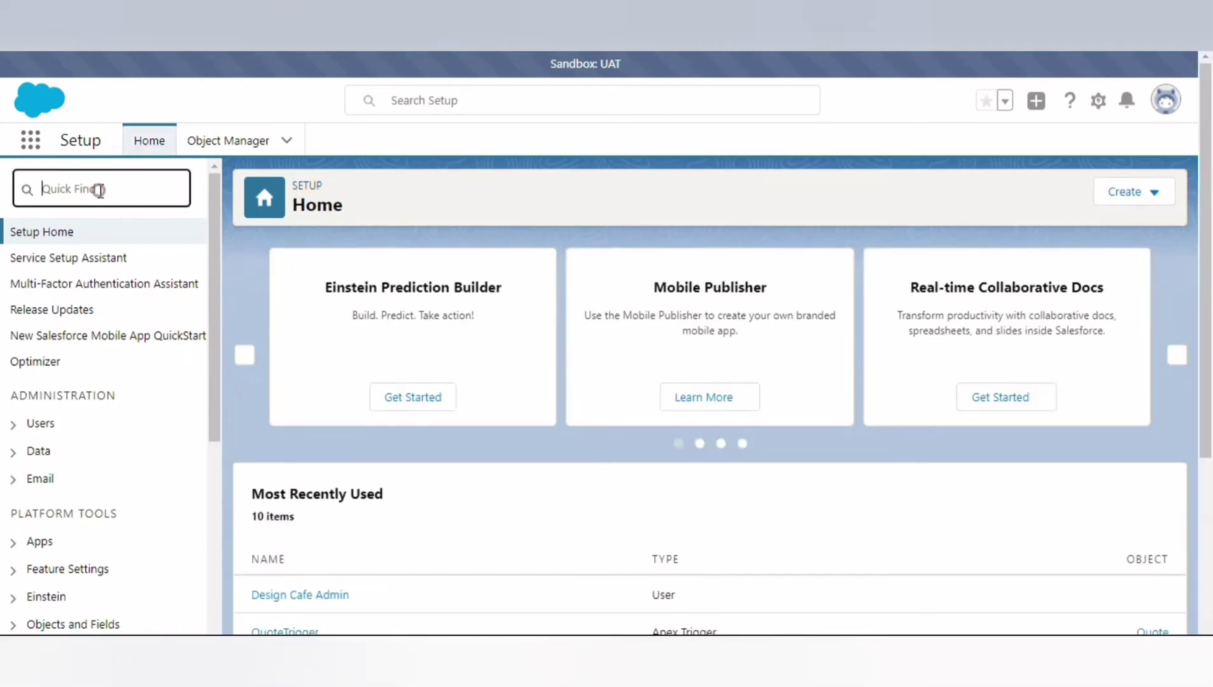
type("flow")
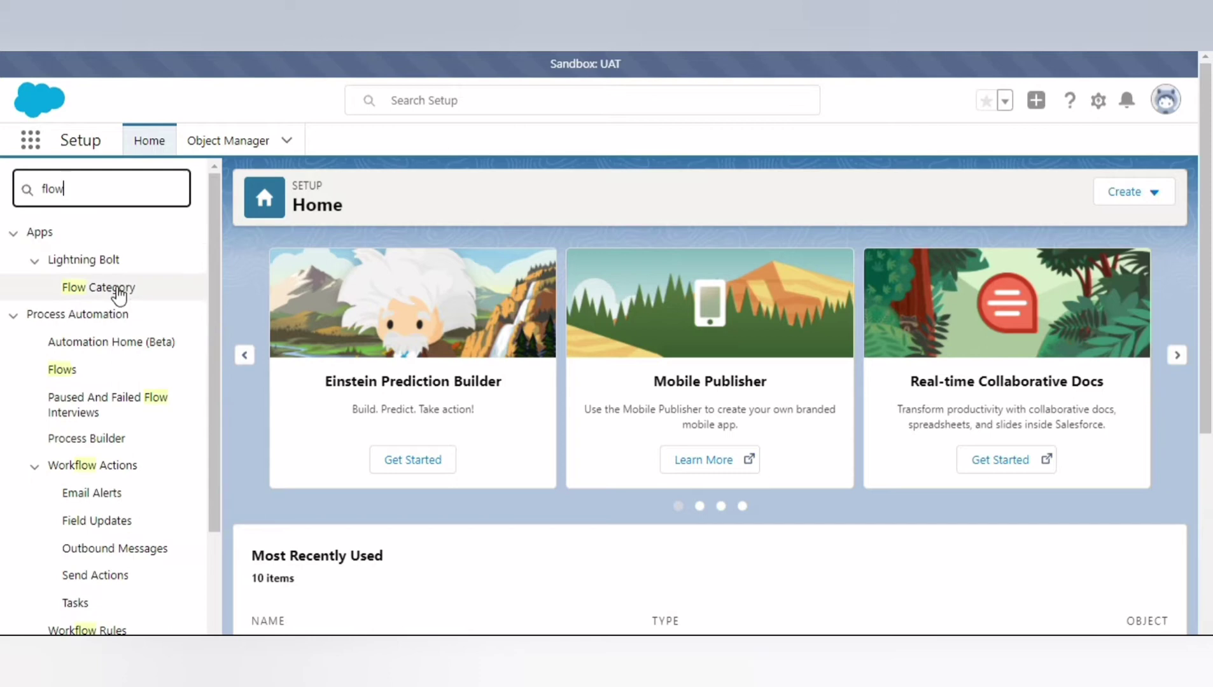
left_click(61, 375)
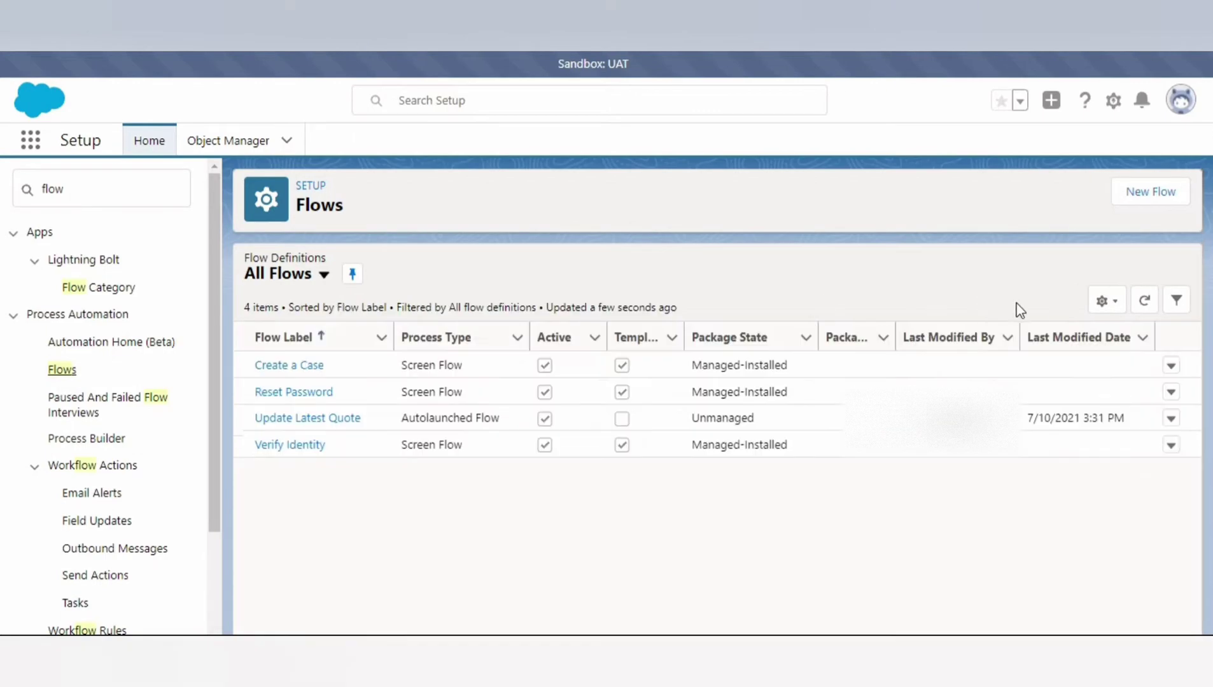
Step: Create a new Record-Triggered Flow
left_click(1126, 190)
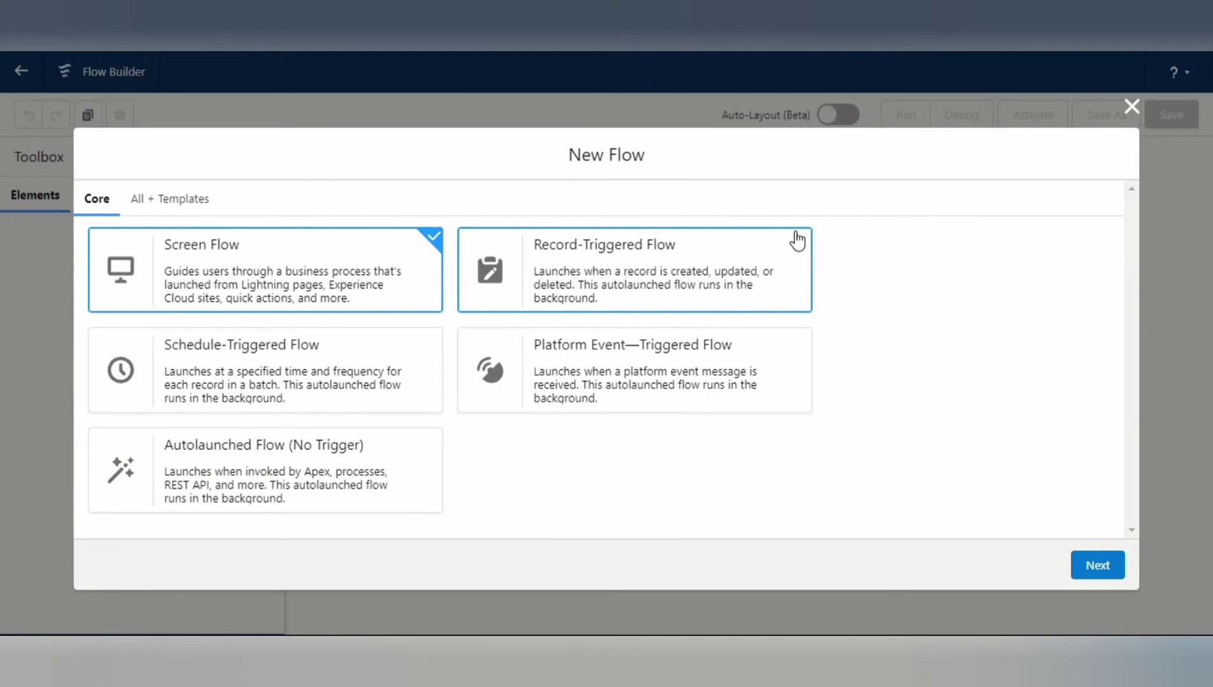
left_click(611, 273)
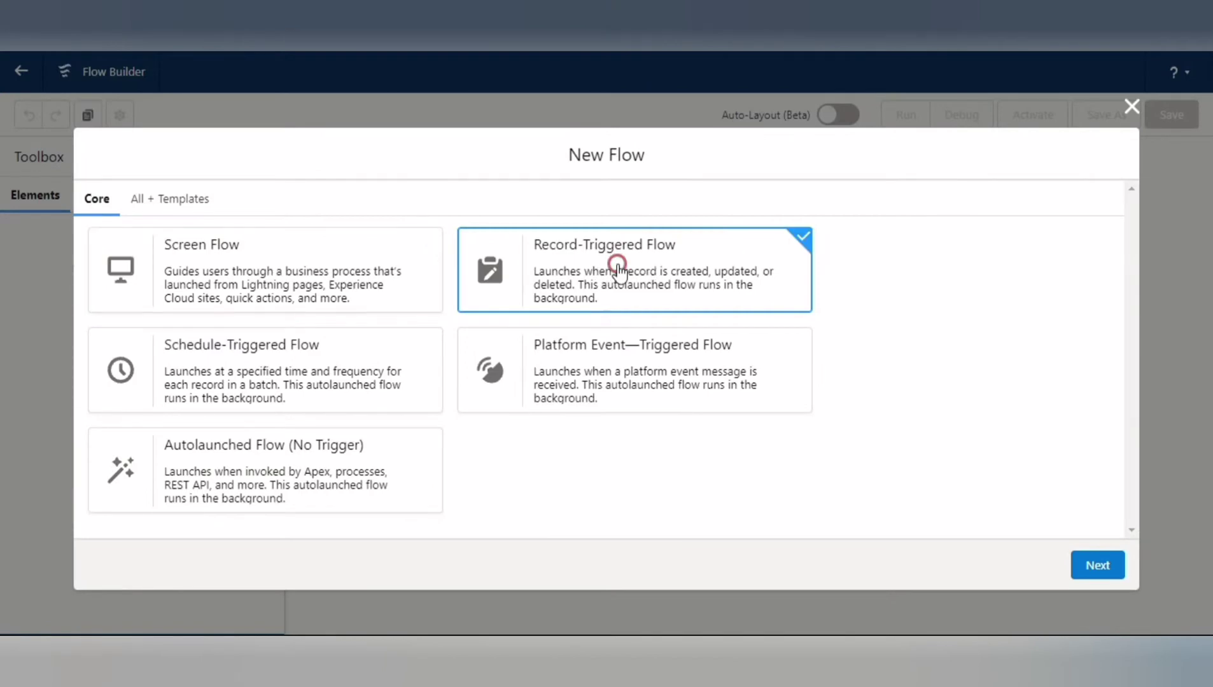
left_click(1097, 567)
Step: Open the flow's start configuration and select Quote as the triggering object
left_click(500, 387)
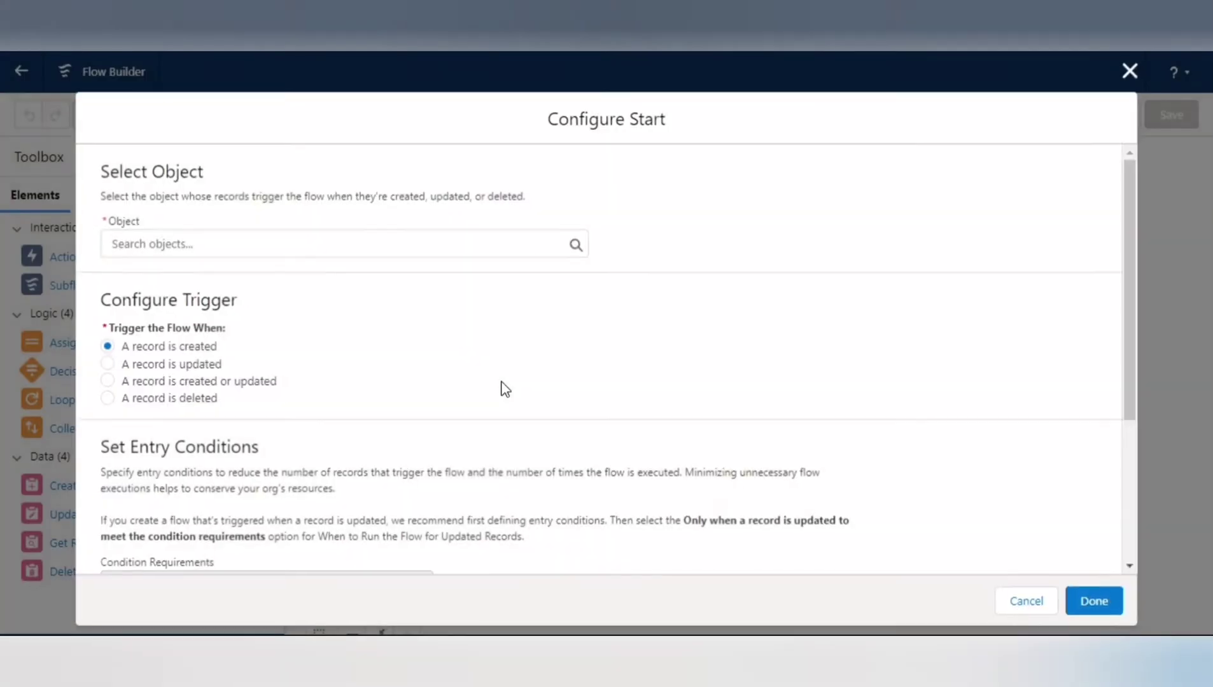
left_click(290, 246)
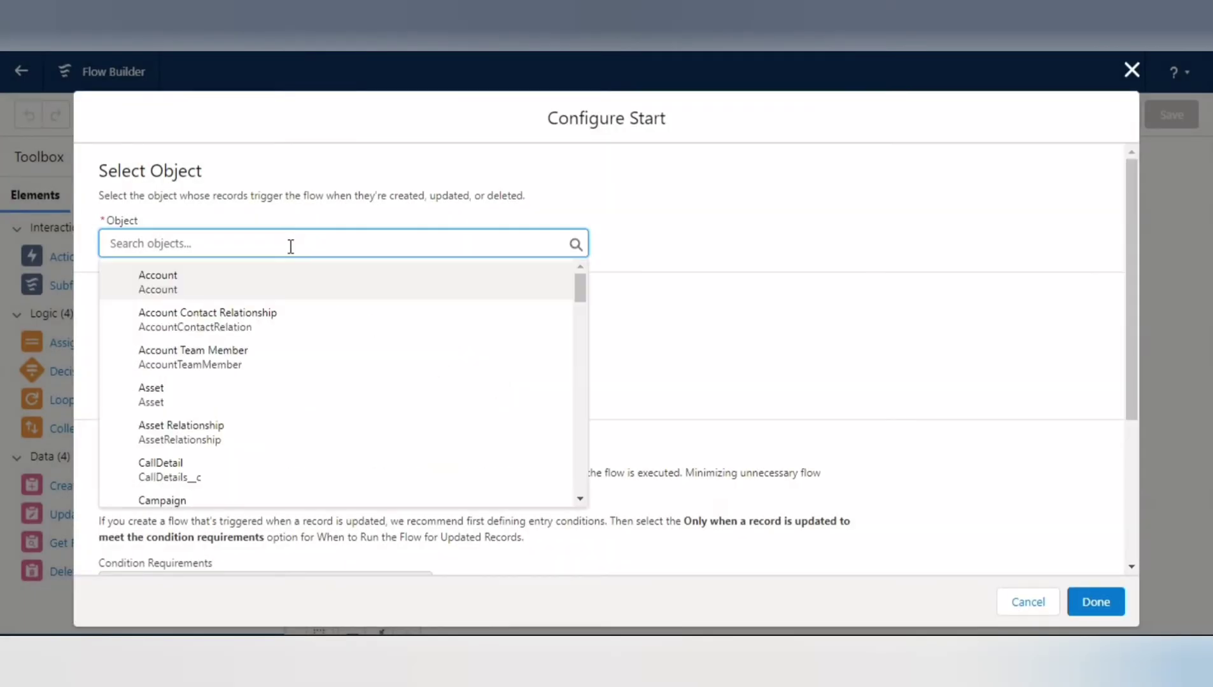
type("quote")
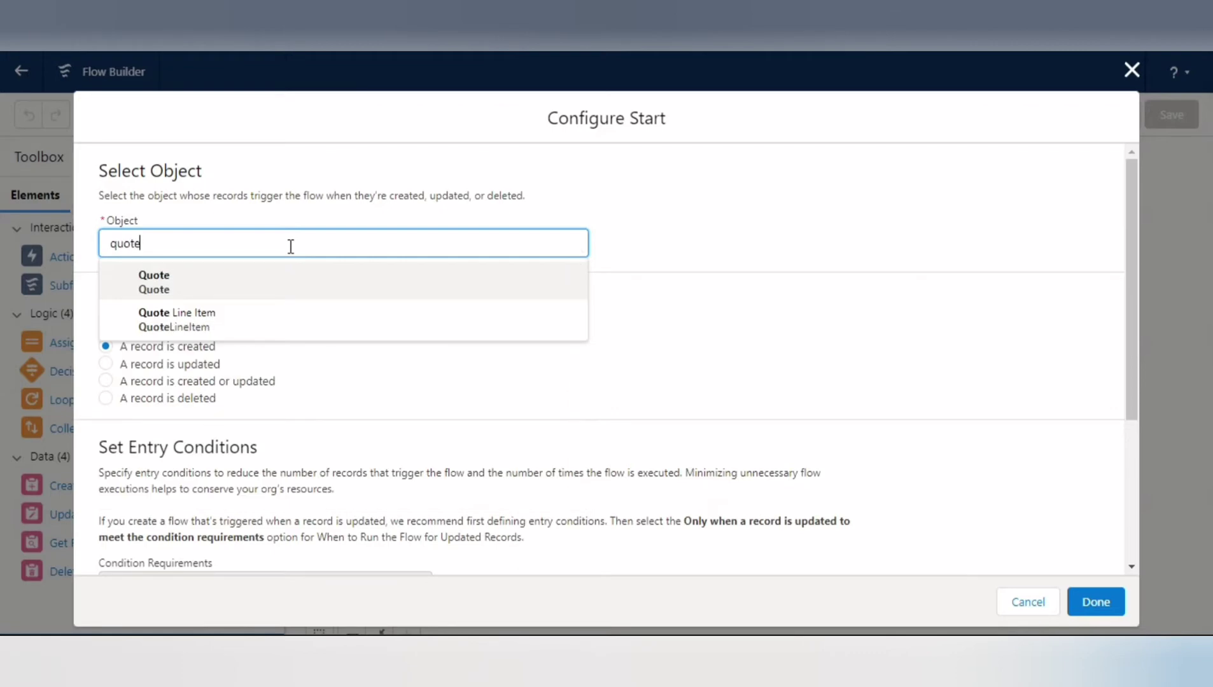
left_click(268, 280)
Step: Set the entry condition requirements to All Conditions Are Met (AND)
scroll(268, 283, "down", 3)
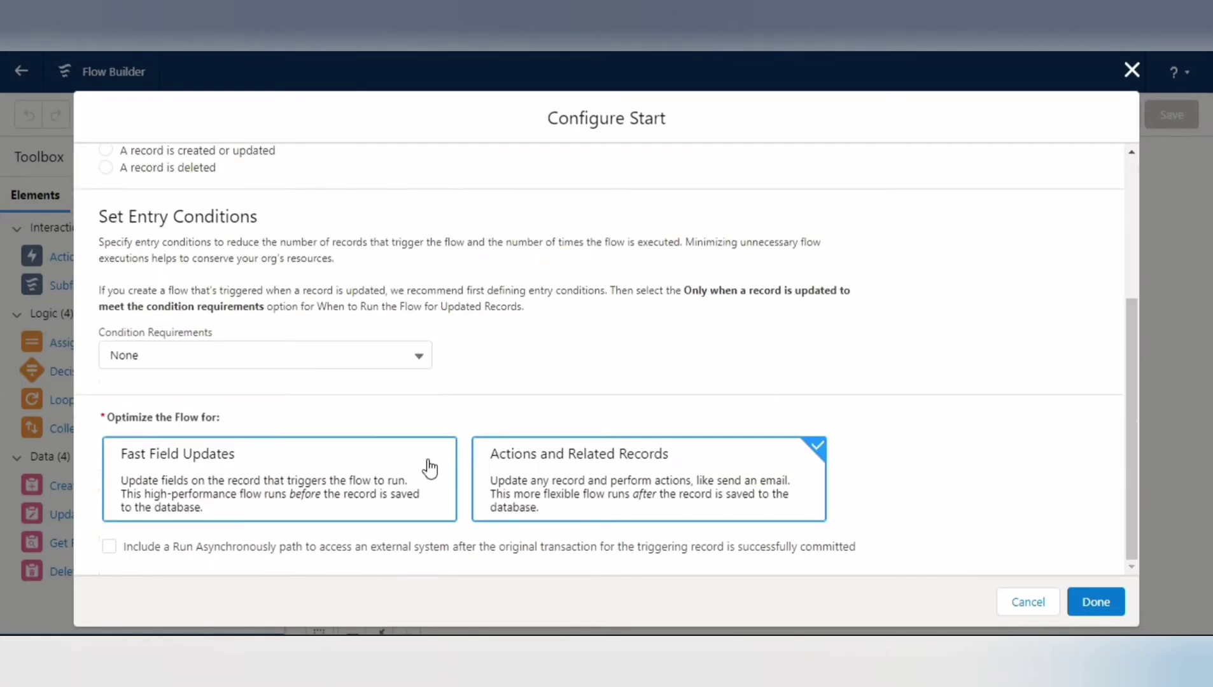
left_click(232, 356)
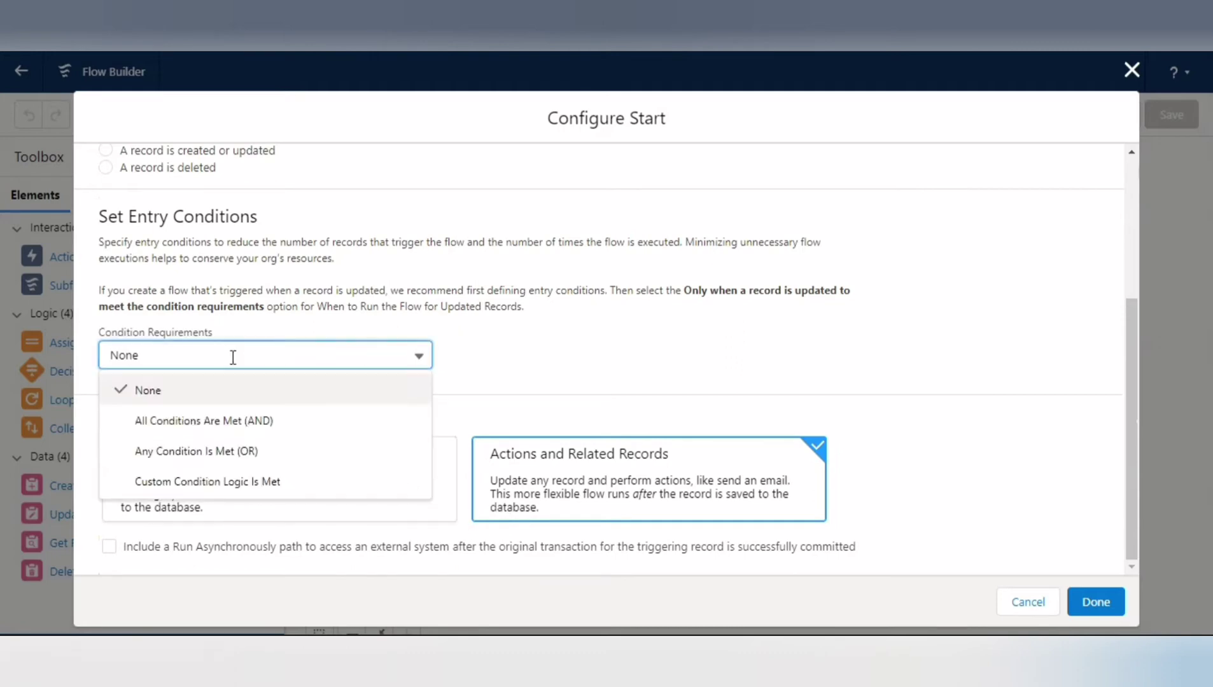
left_click(220, 421)
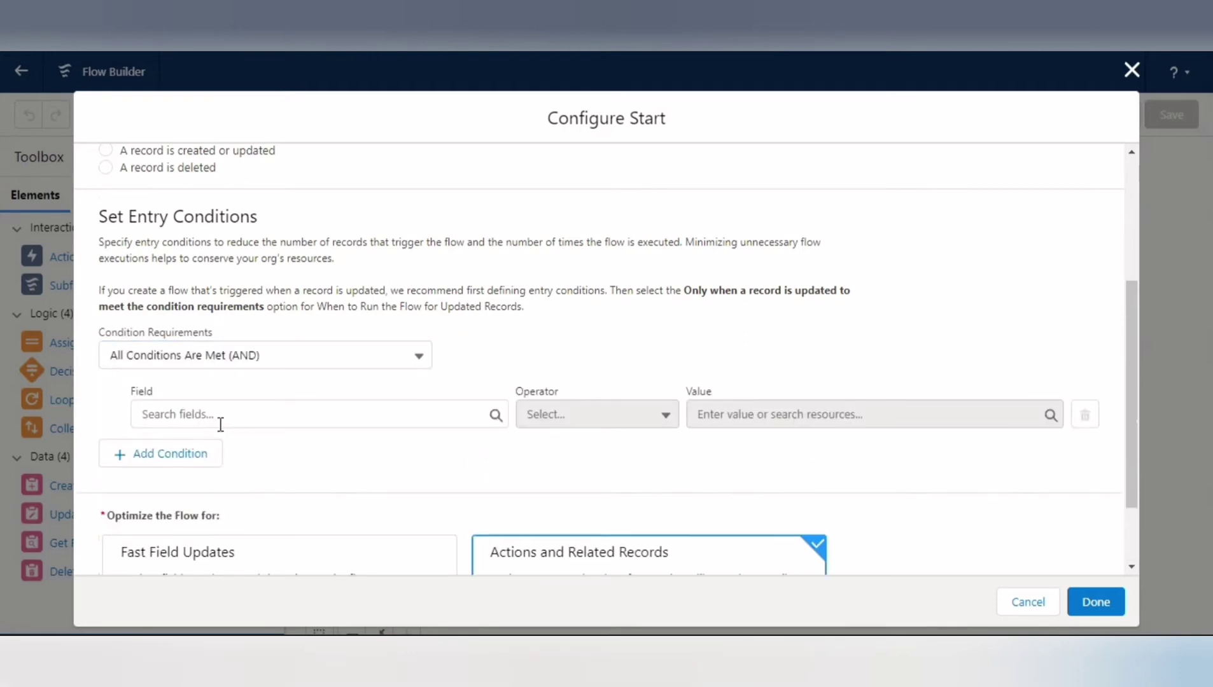
left_click(315, 417)
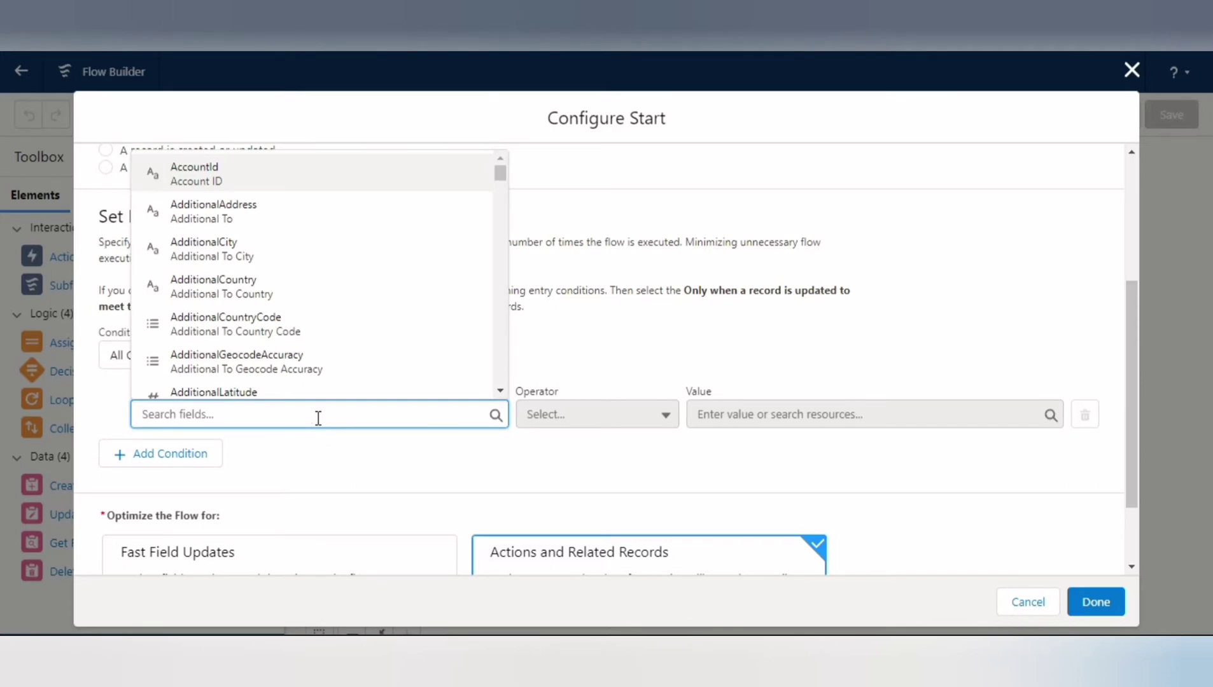
type("check")
key("BackSpace")
key("BackSpace")
key("BackSpace")
key("BackSpace")
key("BackSpace")
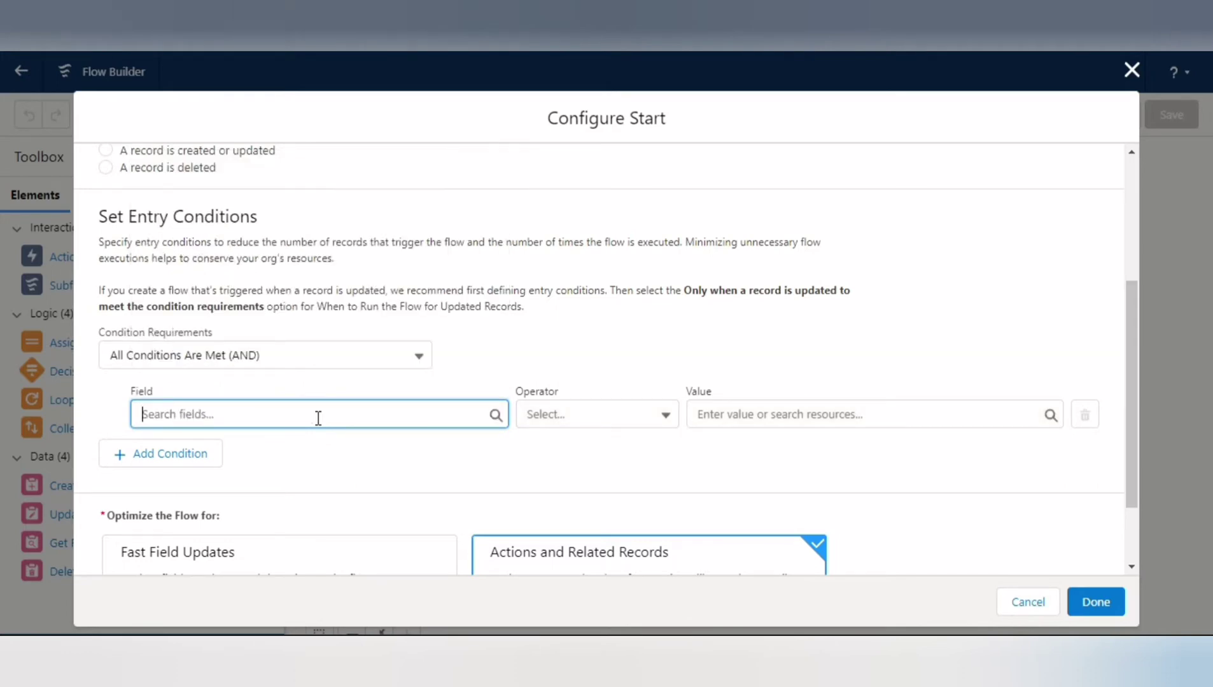
Step: Define the entry condition as Latest_Quote__c Equals $GlobalConstant.True
type("late")
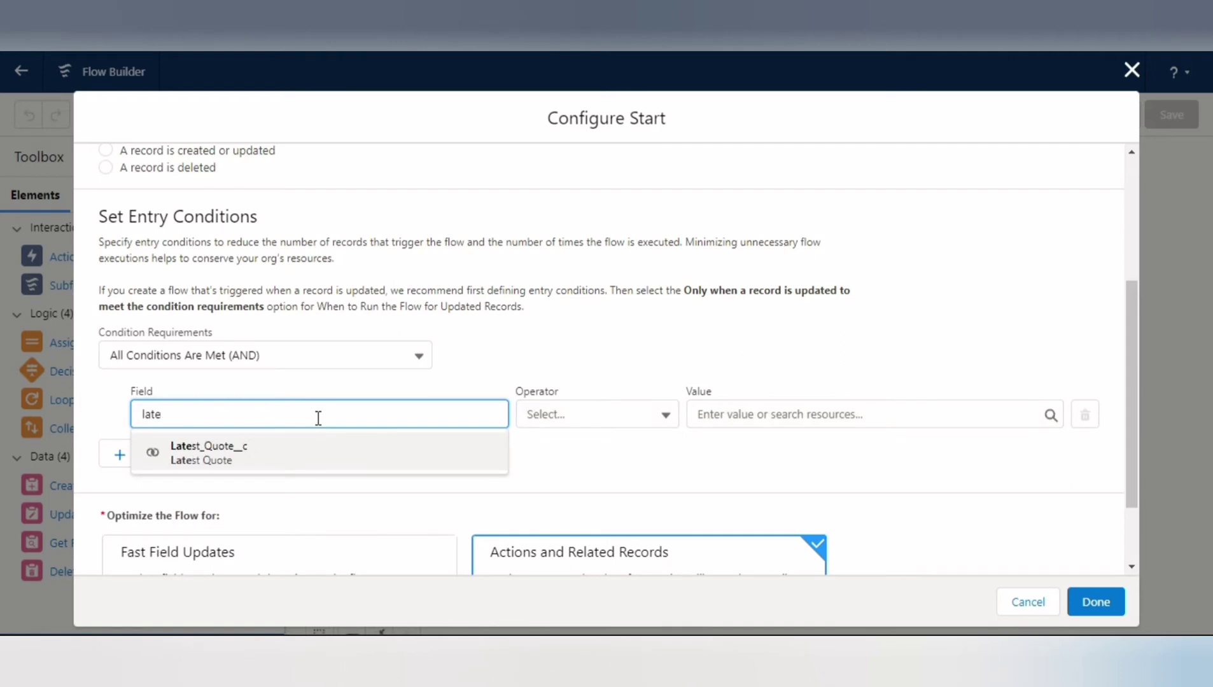
left_click(253, 464)
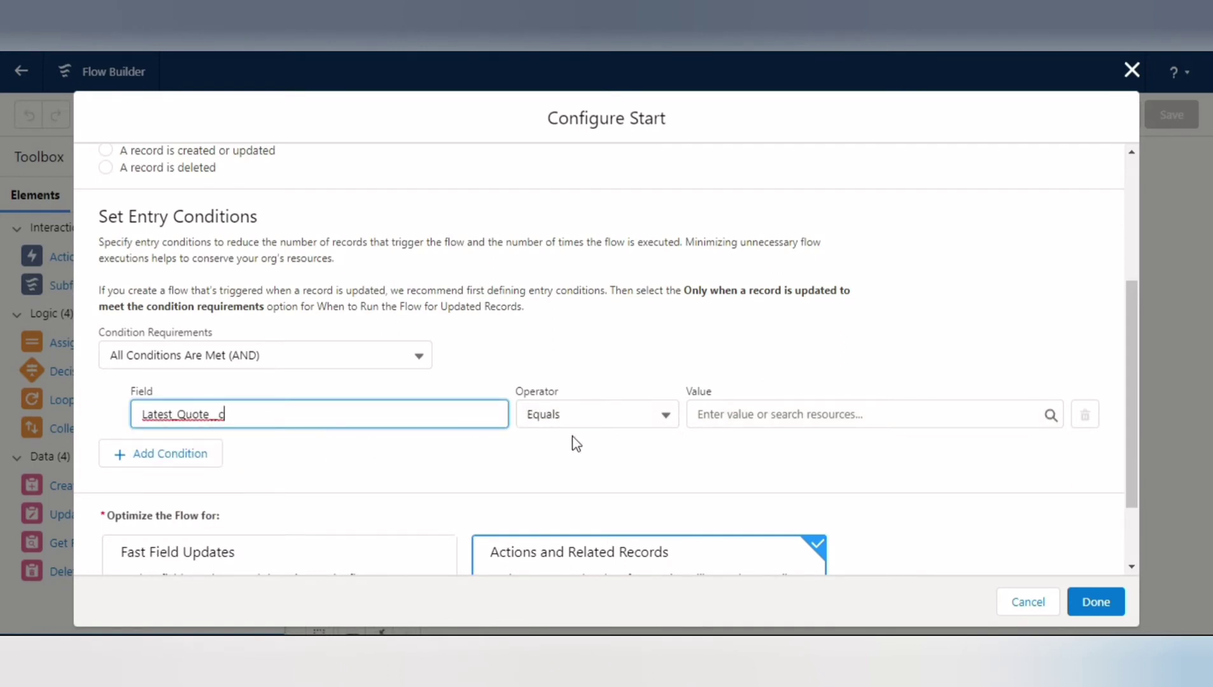
left_click(771, 415)
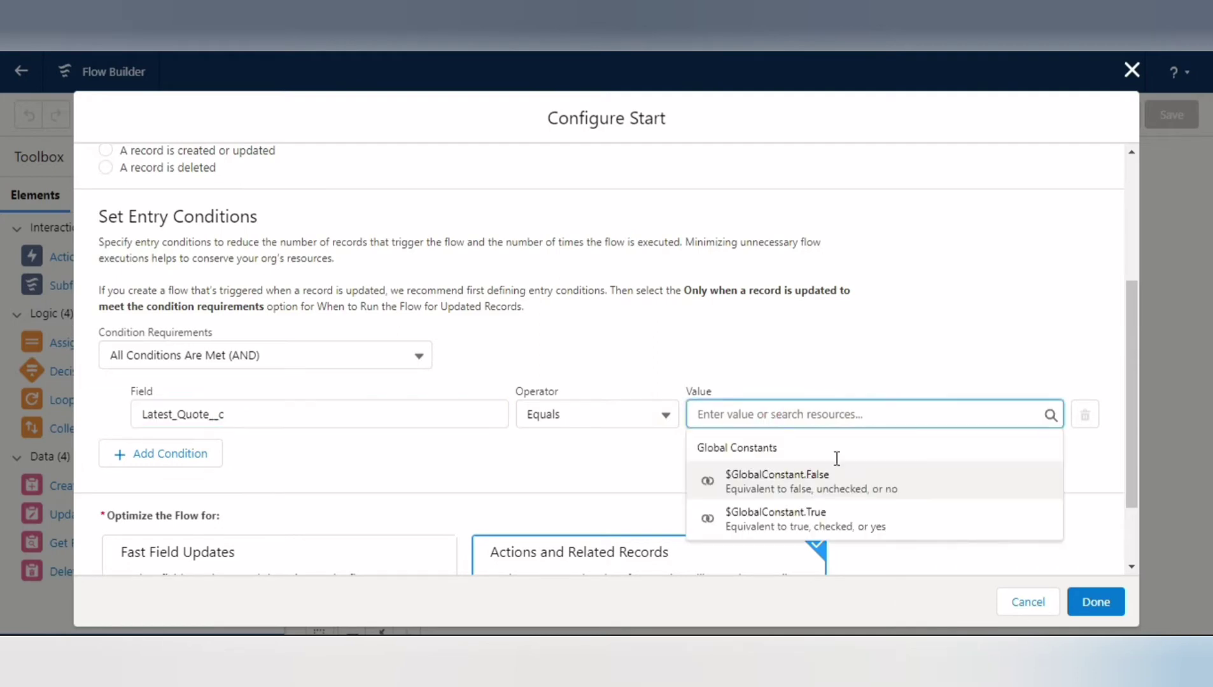
left_click(816, 531)
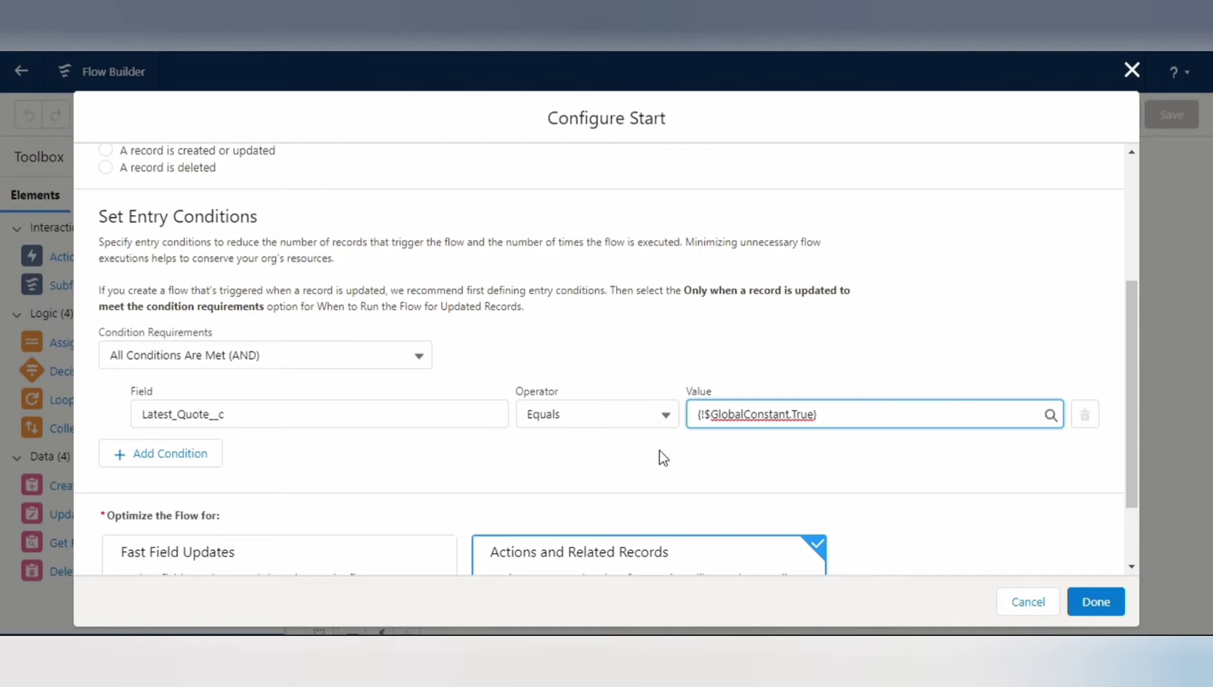
Step: Optimize the flow for Actions and Related Records and finish the start configuration
left_click_drag(1133, 402, 1133, 458)
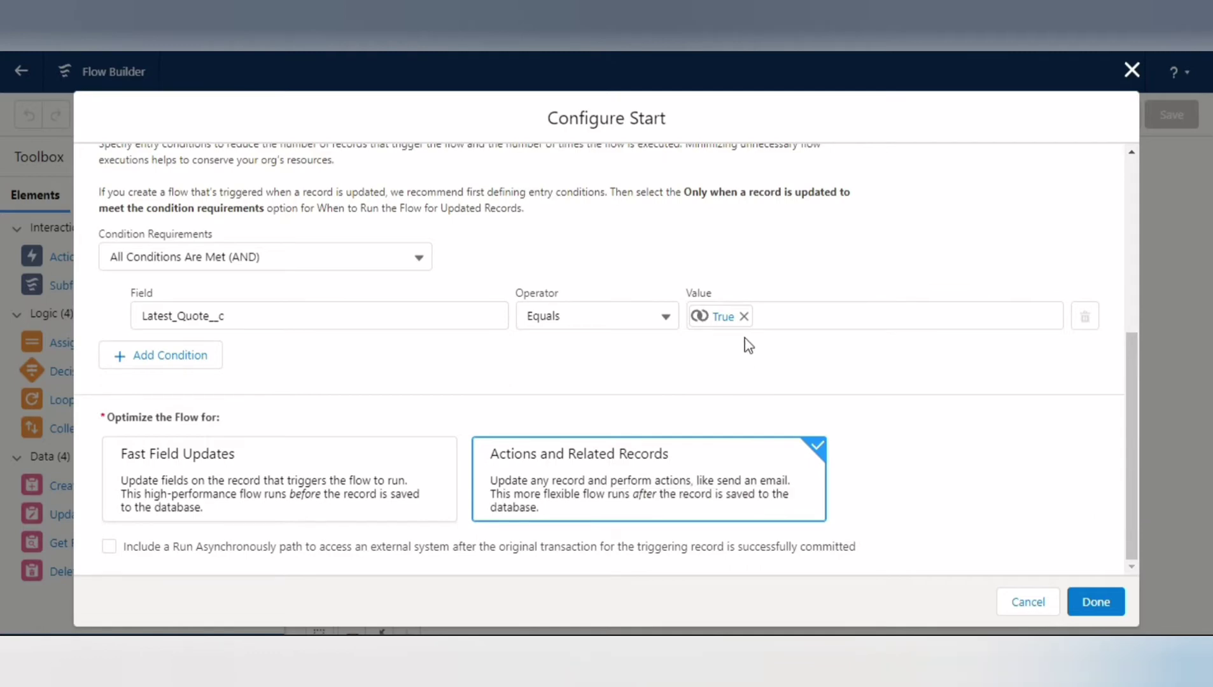
left_click(719, 474)
left_click(1095, 605)
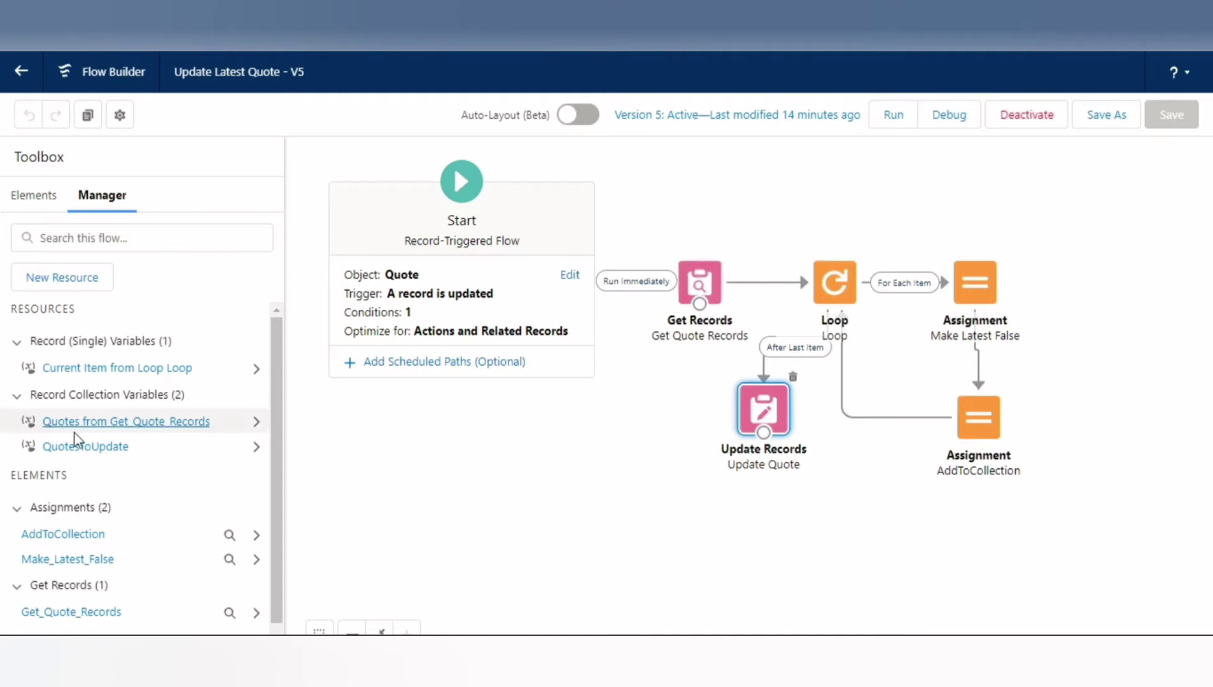
Step: Show the available flow elements and review the Get Quote Records element's filter conditions, sort order and record storage options, leaving it without changes
left_click(35, 196)
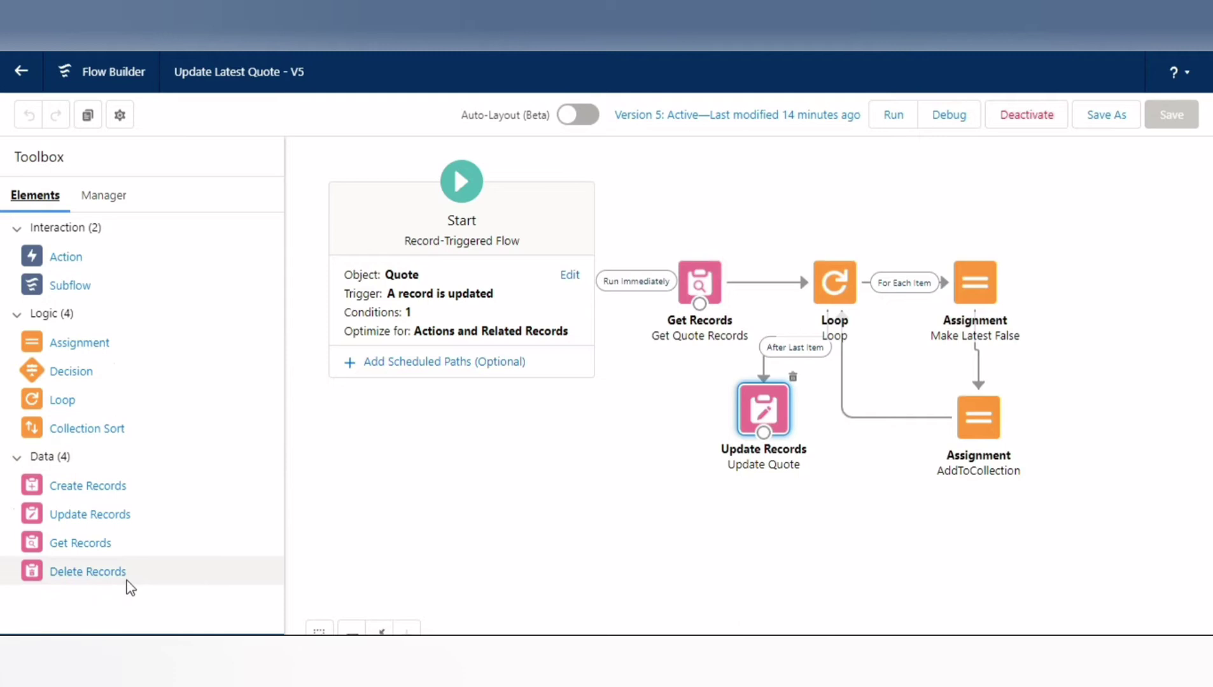
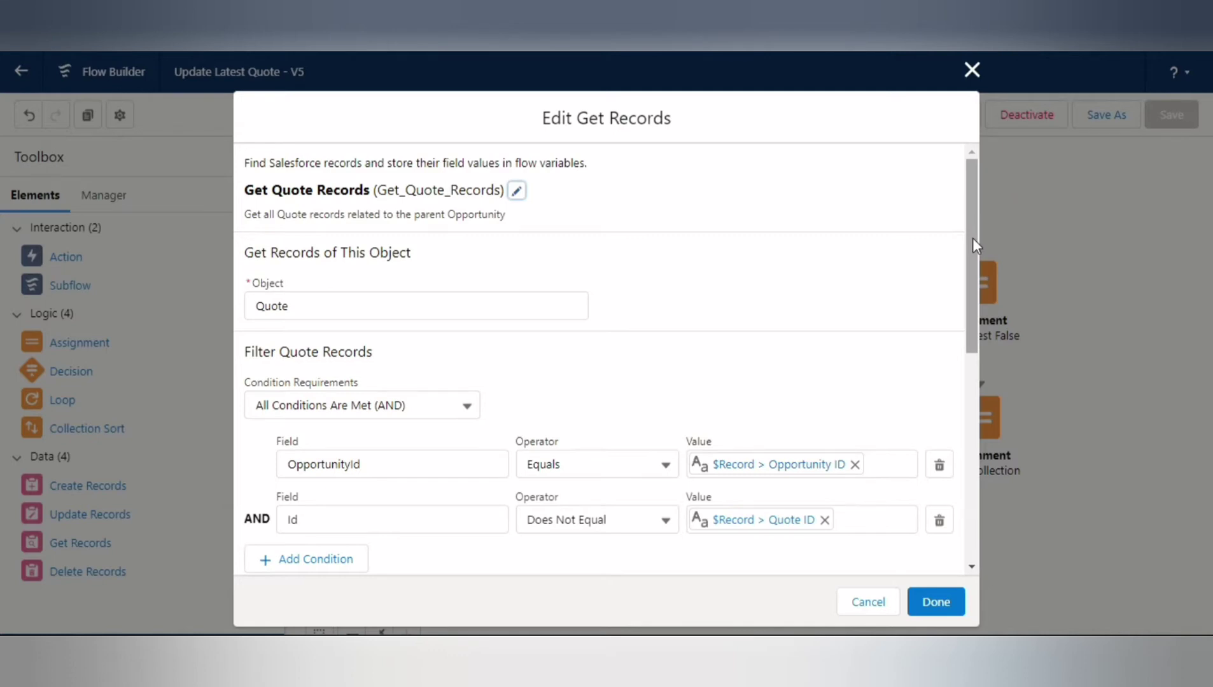
left_click_drag(972, 238, 971, 239)
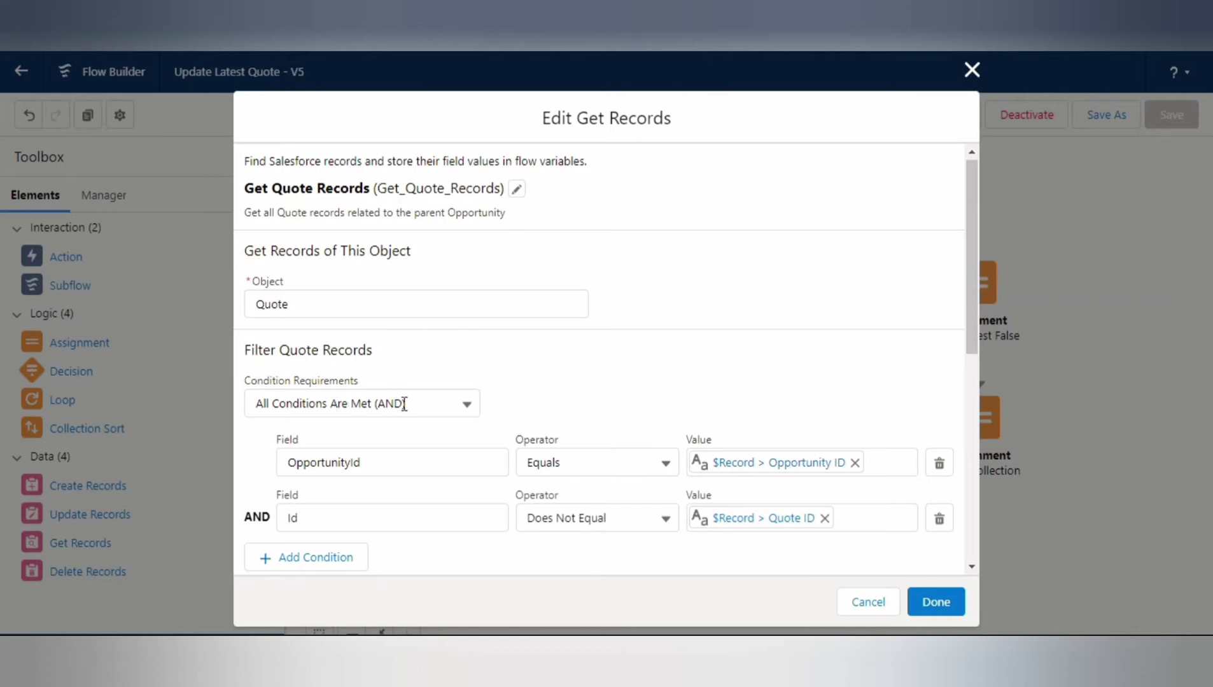
left_click_drag(973, 251, 966, 287)
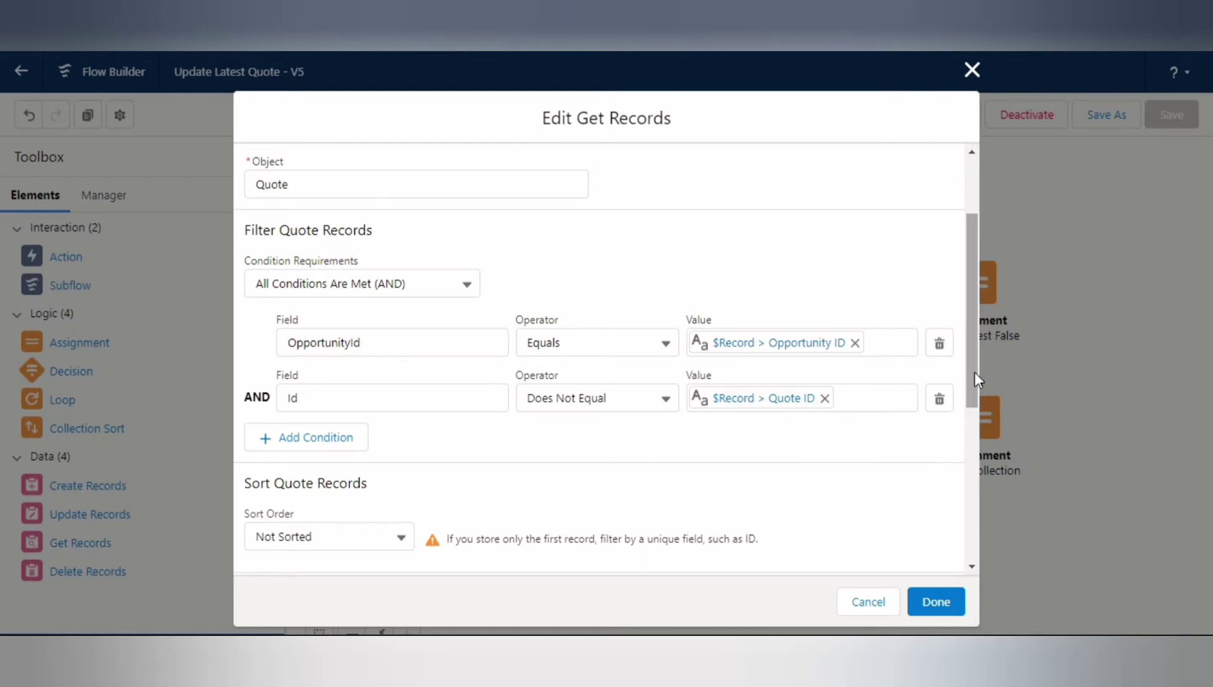
left_click_drag(974, 372, 959, 501)
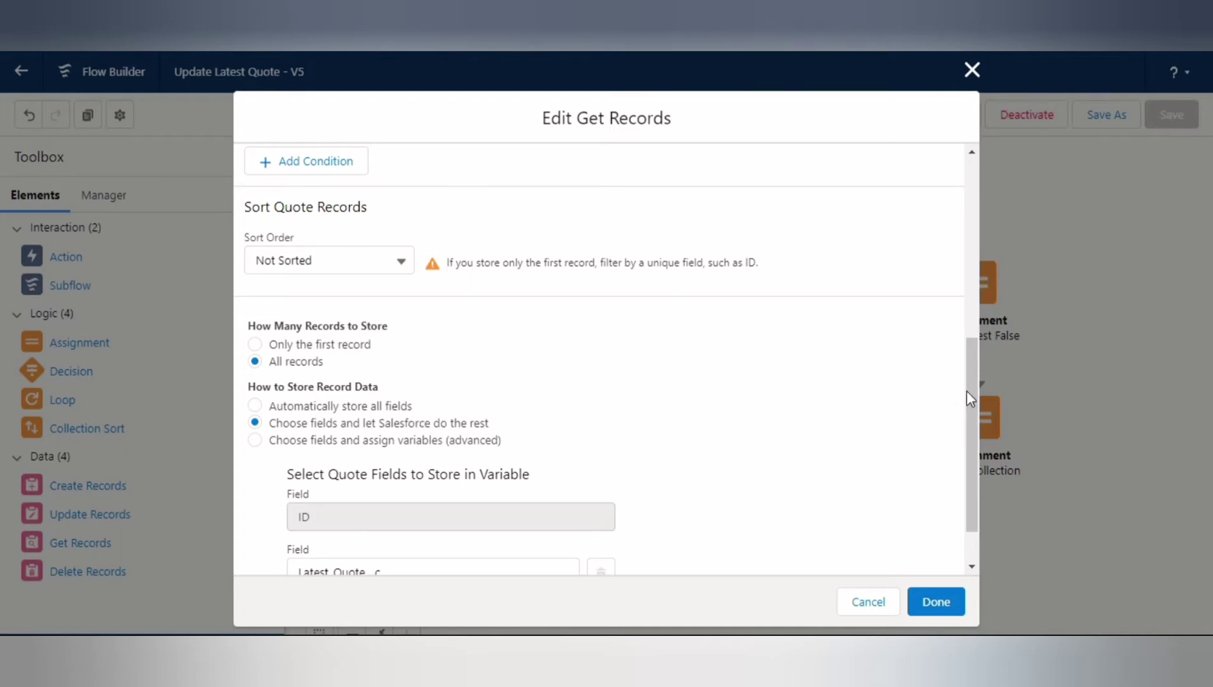
left_click_drag(968, 398, 961, 449)
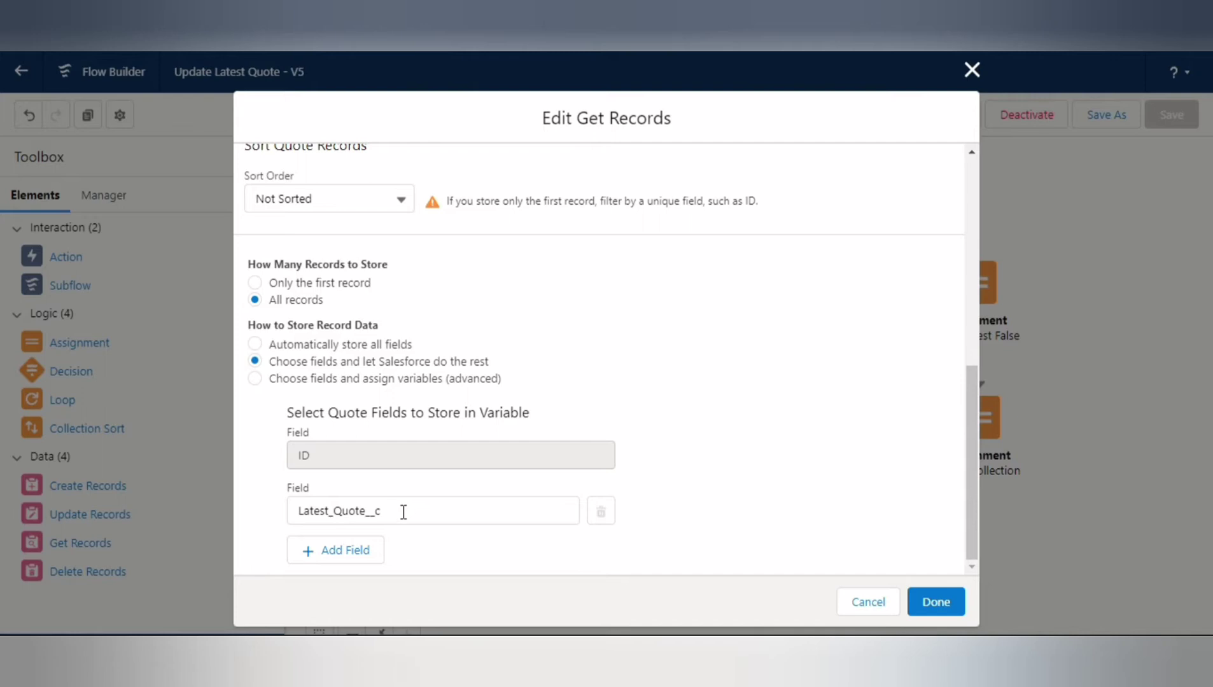
left_click(871, 610)
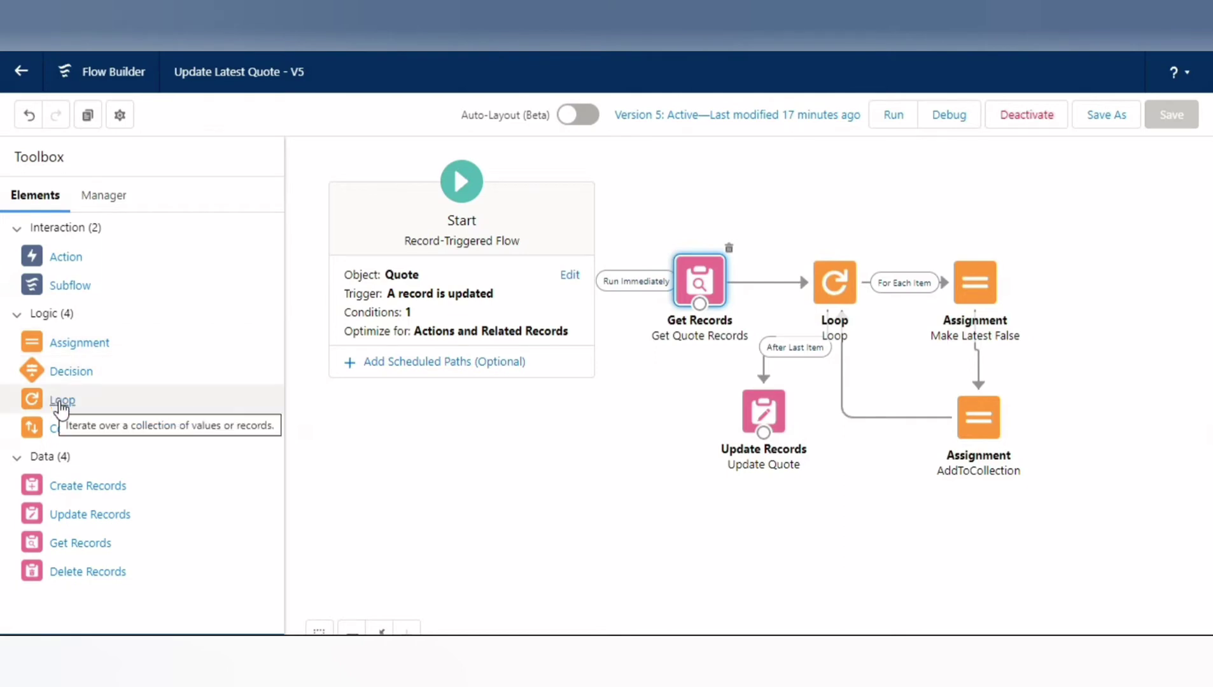
Step: Review the Loop element's collection variable and iteration direction, closing it without changes
double_click(837, 280)
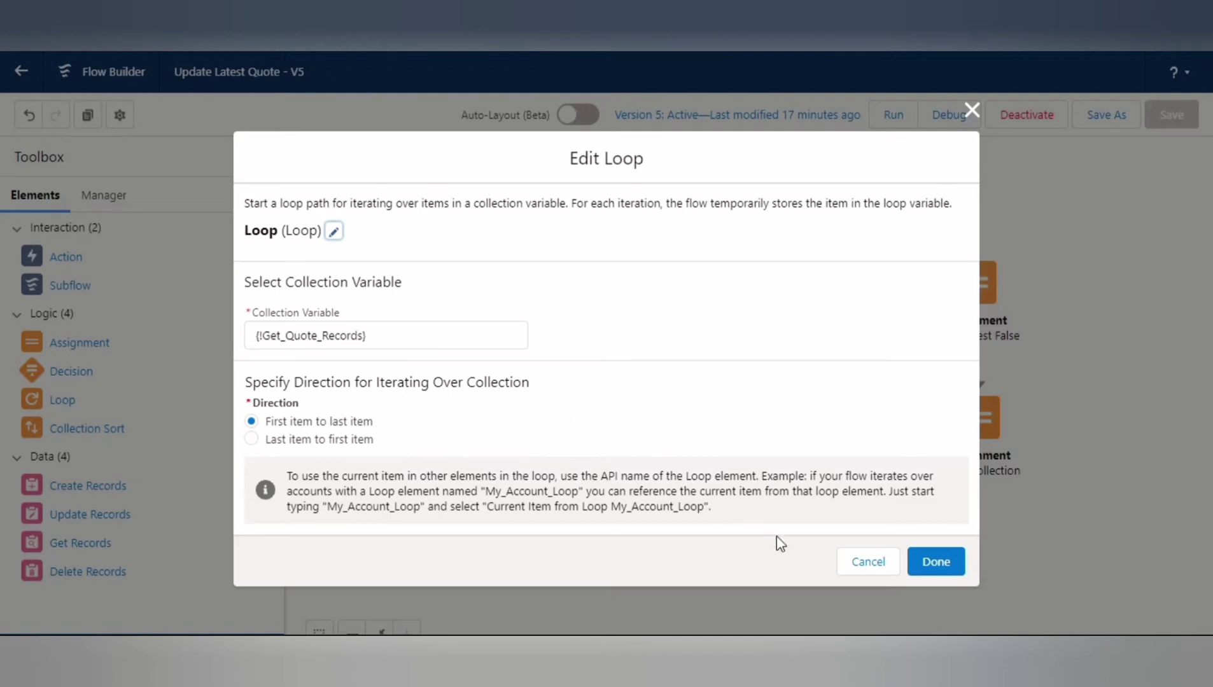
left_click(854, 561)
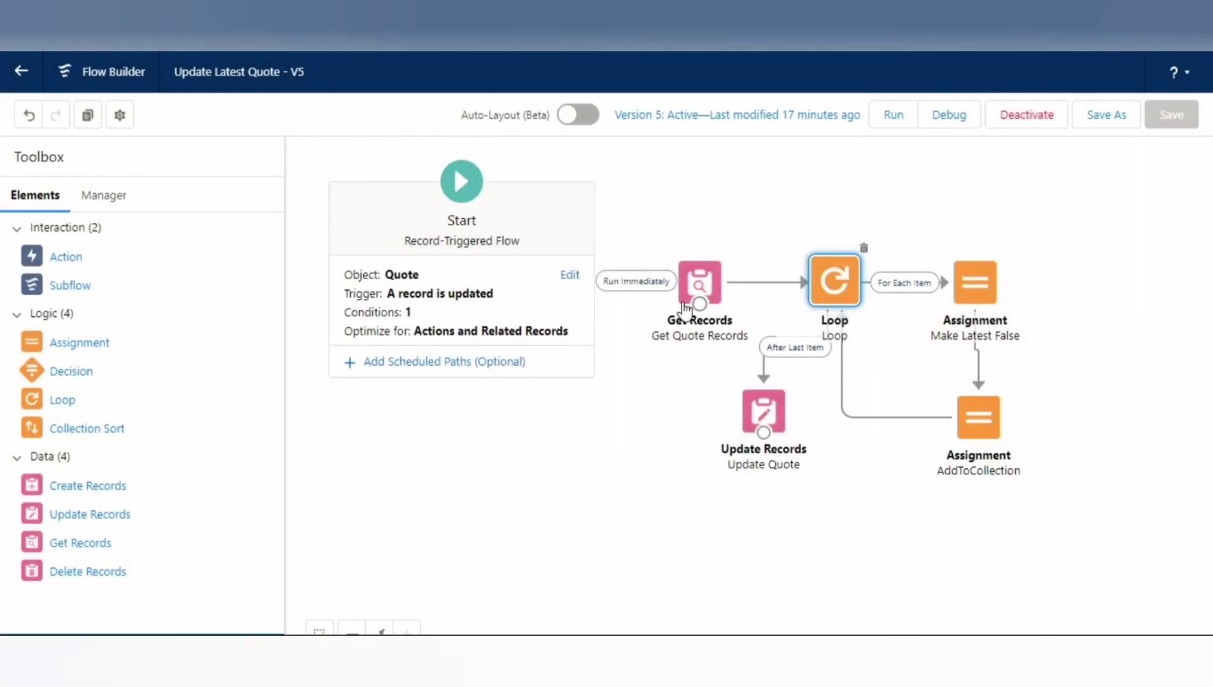
double_click(837, 282)
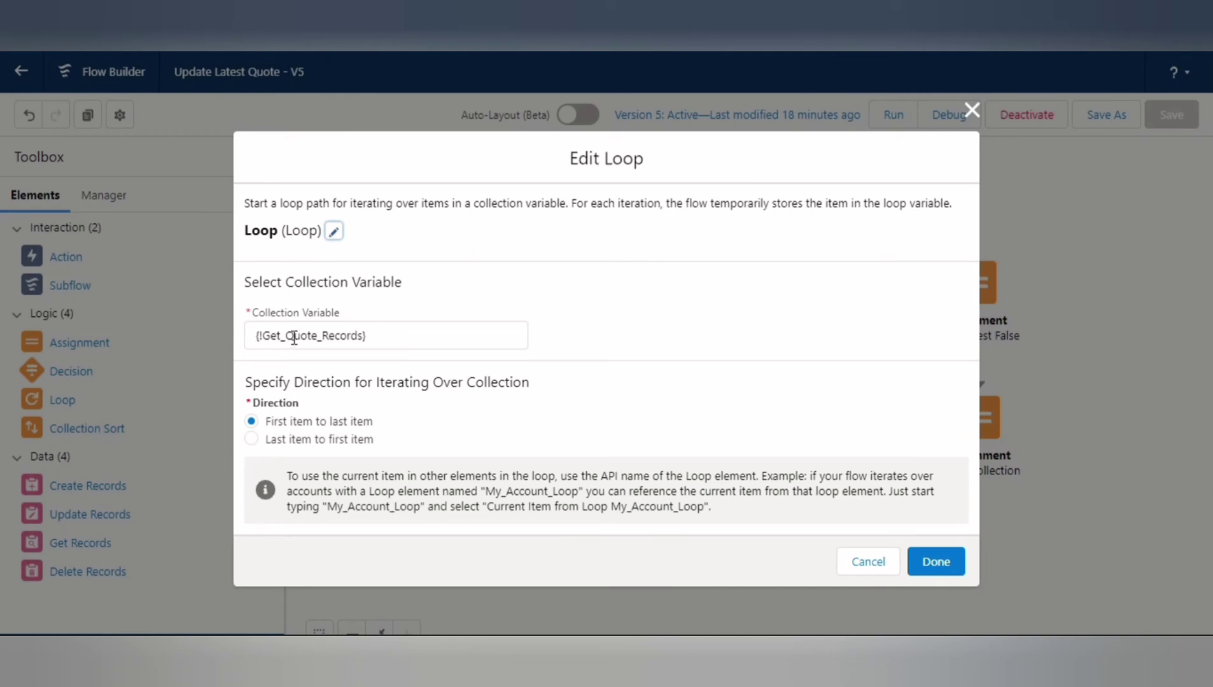
left_click(398, 337)
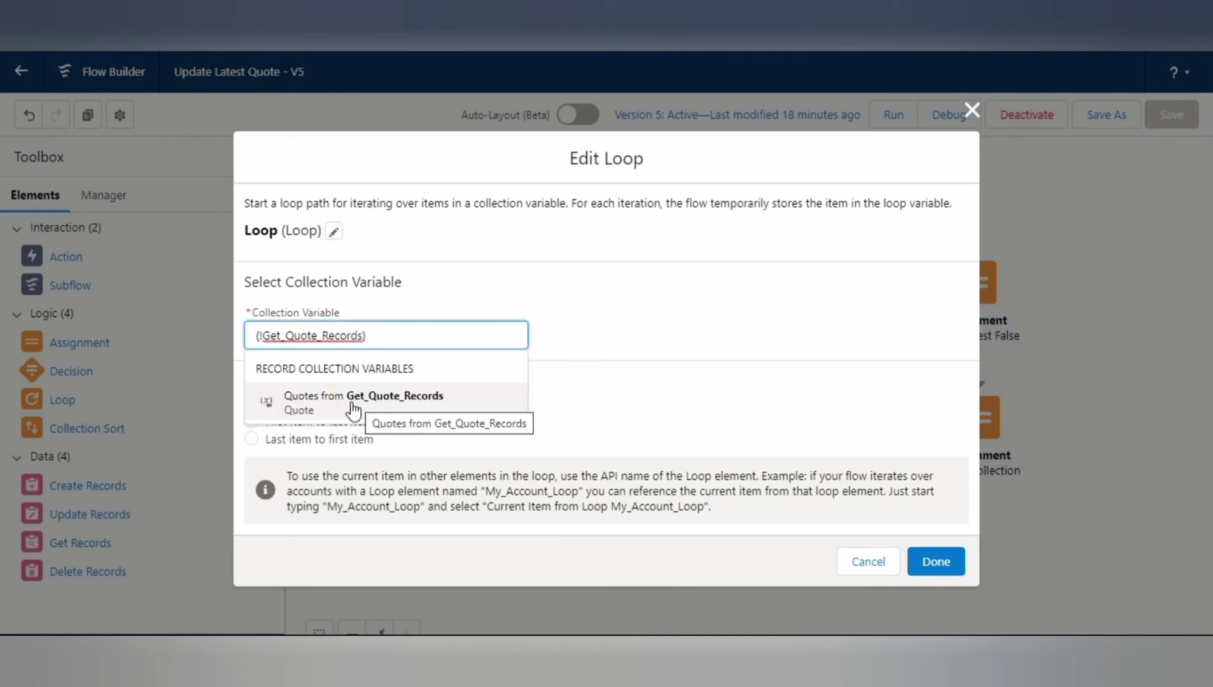
left_click(599, 324)
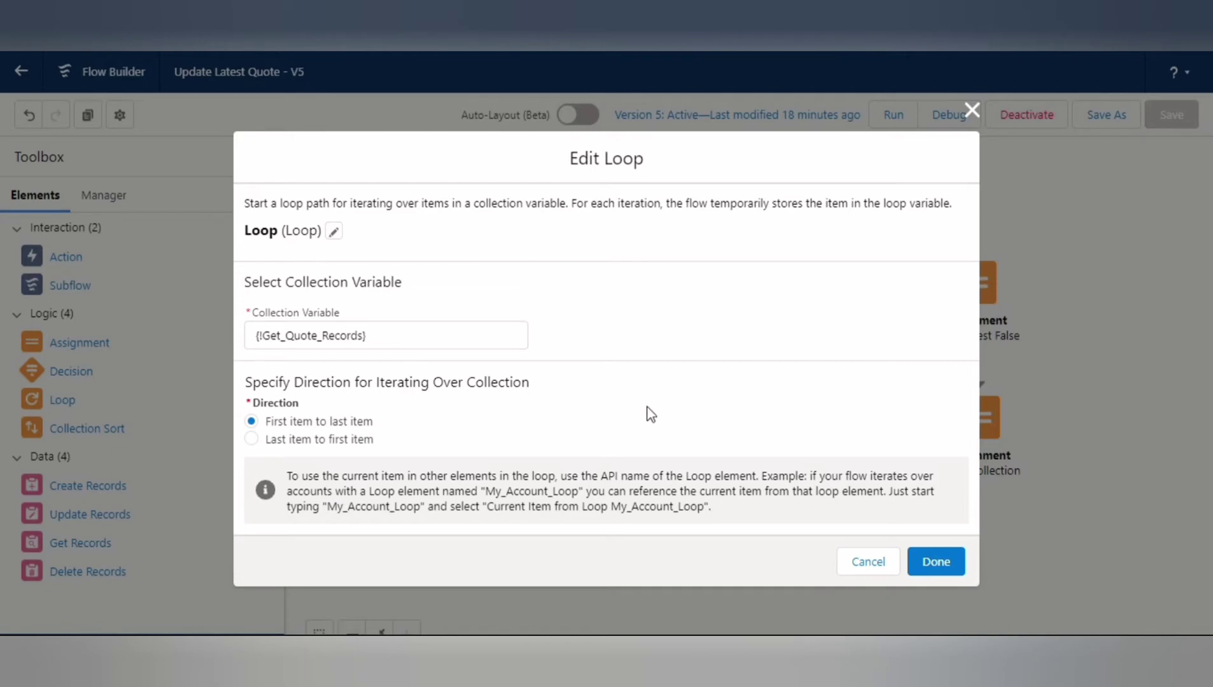
left_click(862, 567)
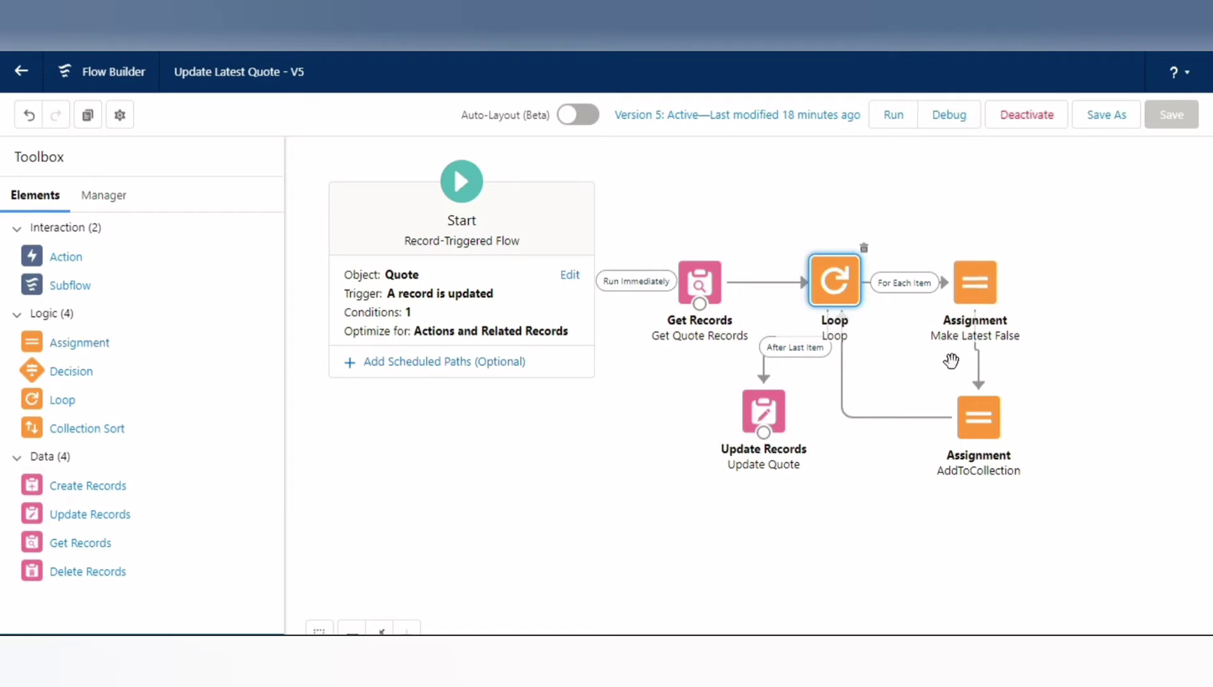
Step: Review the Make Latest False assignment's variable, operator and value, then cancel the edit
double_click(980, 297)
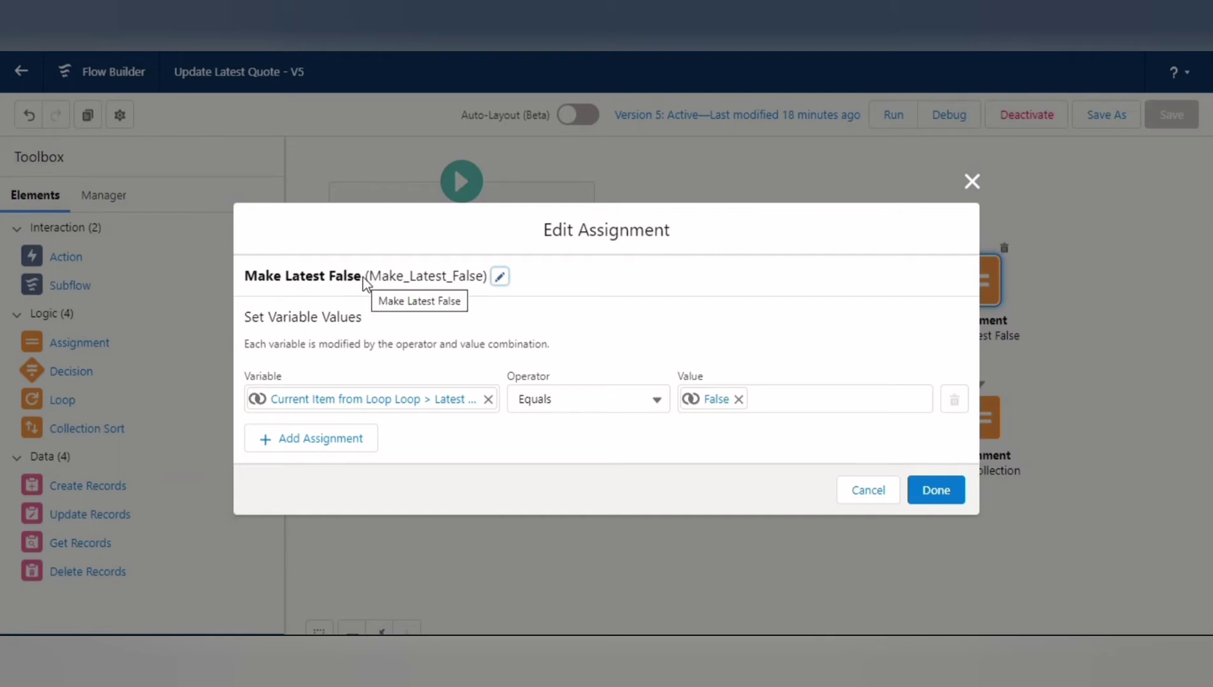
left_click(376, 405)
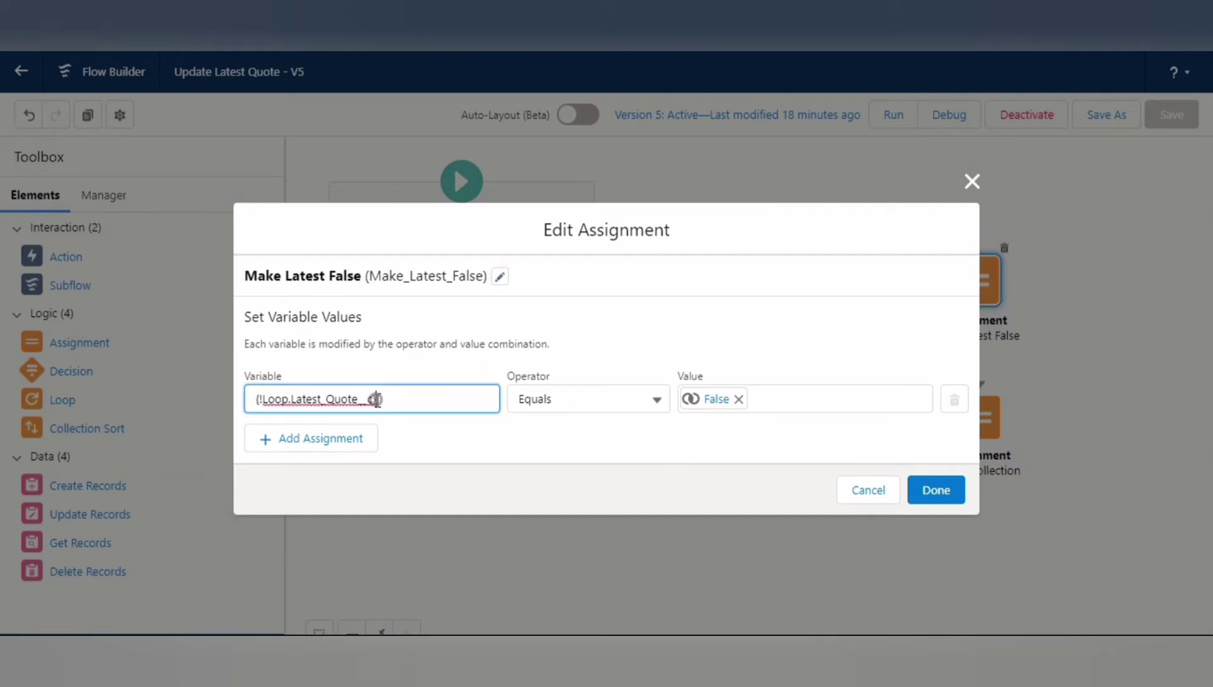
left_click(406, 405)
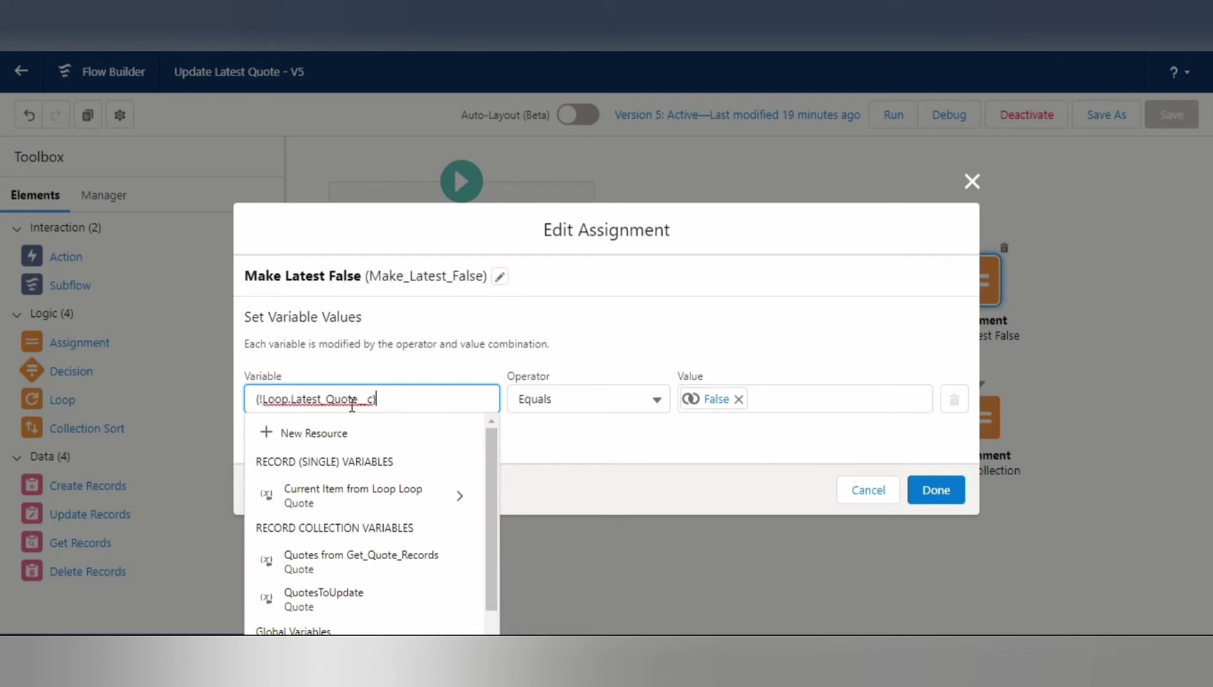
left_click_drag(494, 481, 496, 445)
left_click(327, 397)
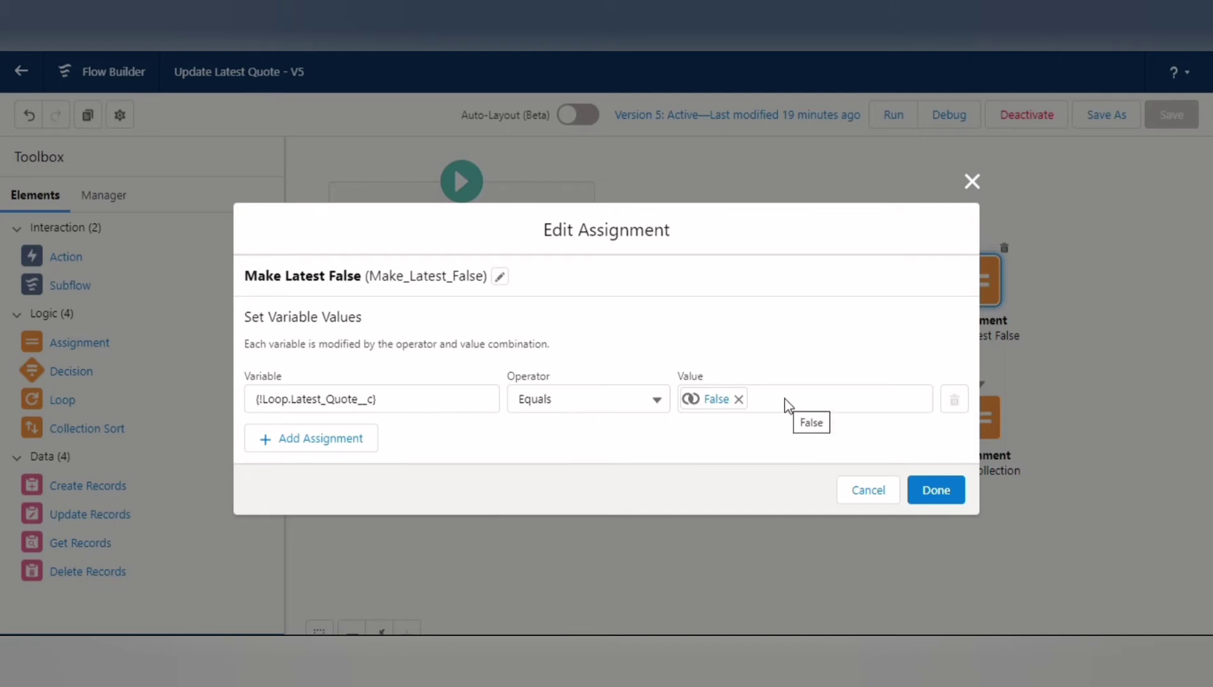
left_click(877, 495)
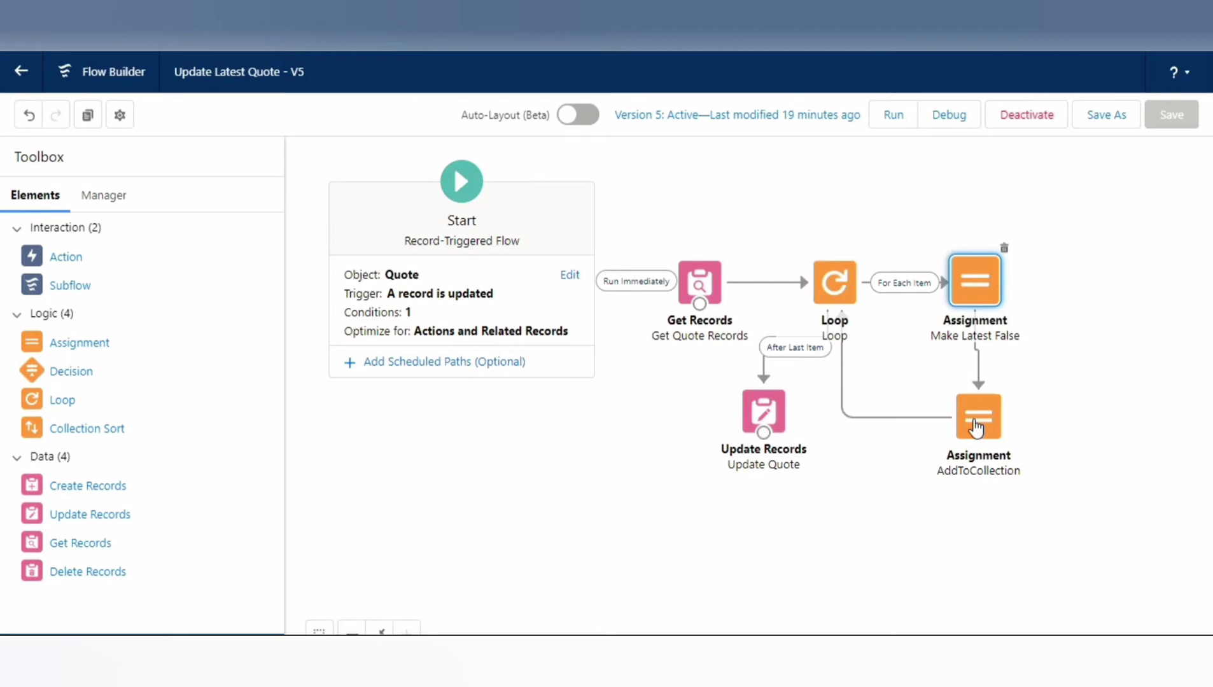
Step: Start a new flow resource of type Variable with the API name QuotesToUpdate
left_click(104, 197)
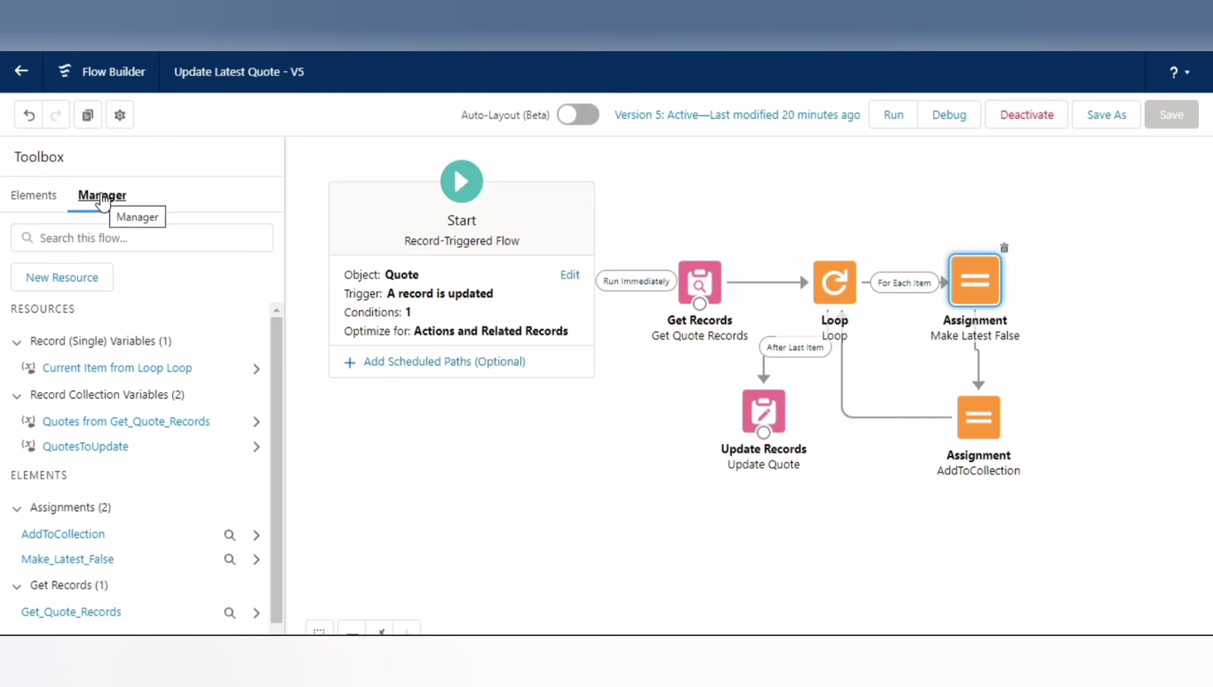
left_click(67, 277)
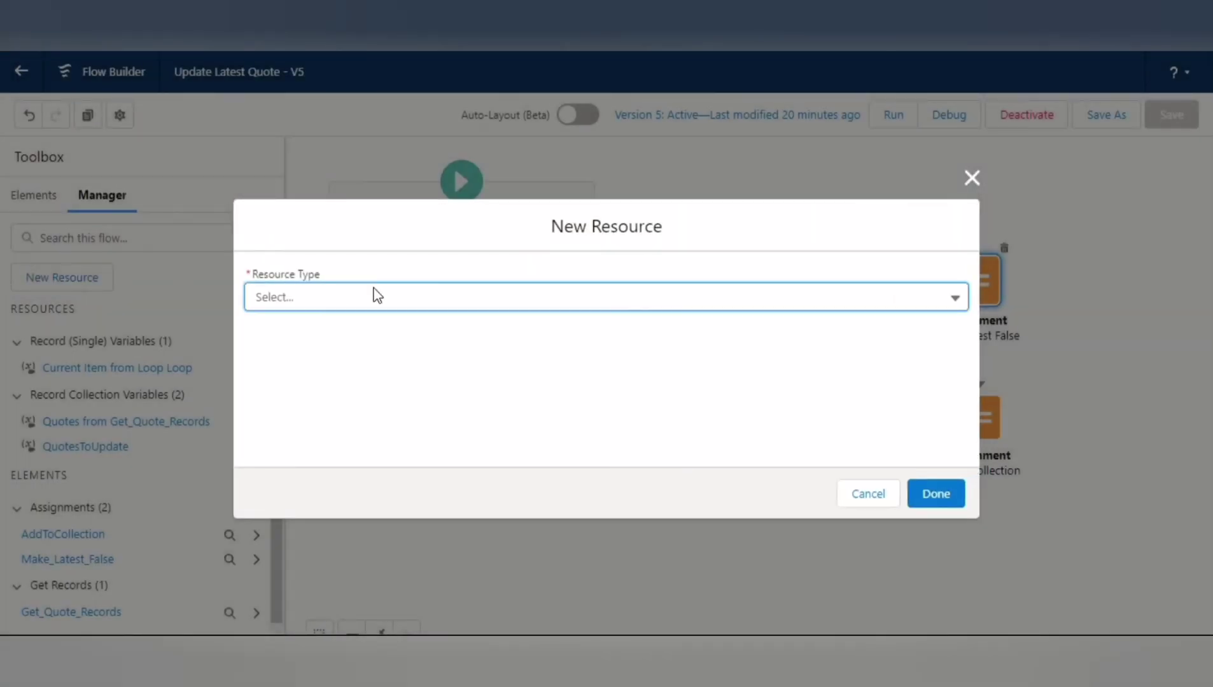
left_click(356, 295)
left_click(319, 331)
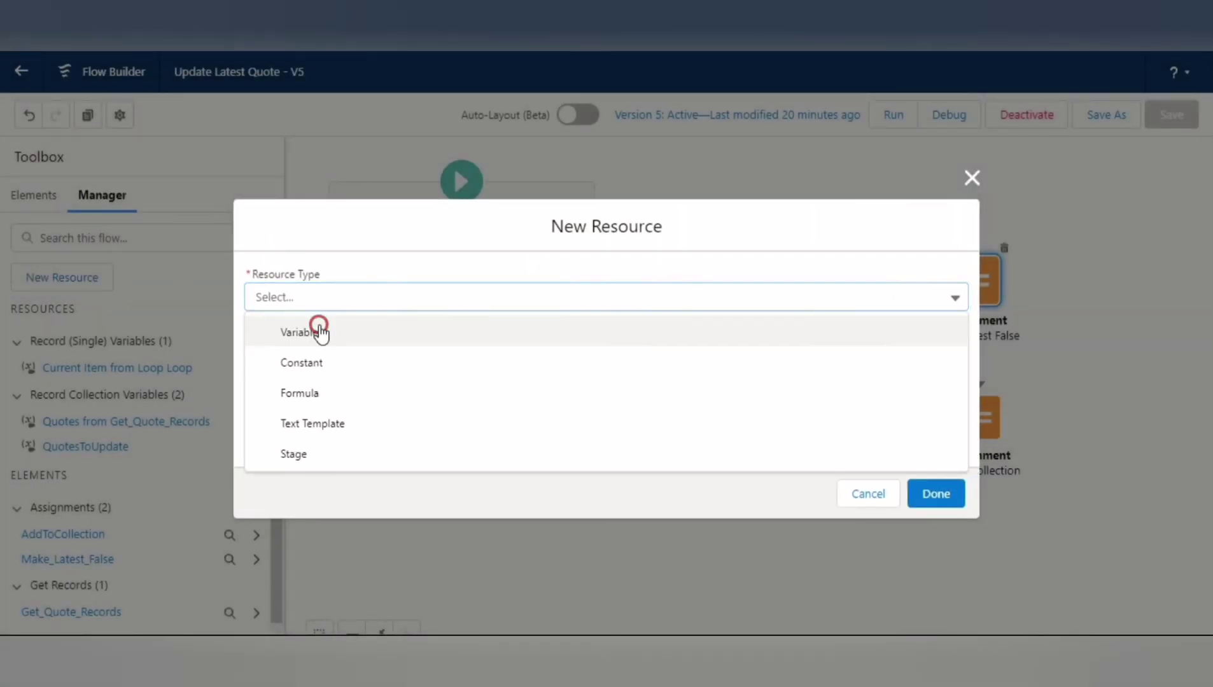
left_click(336, 332)
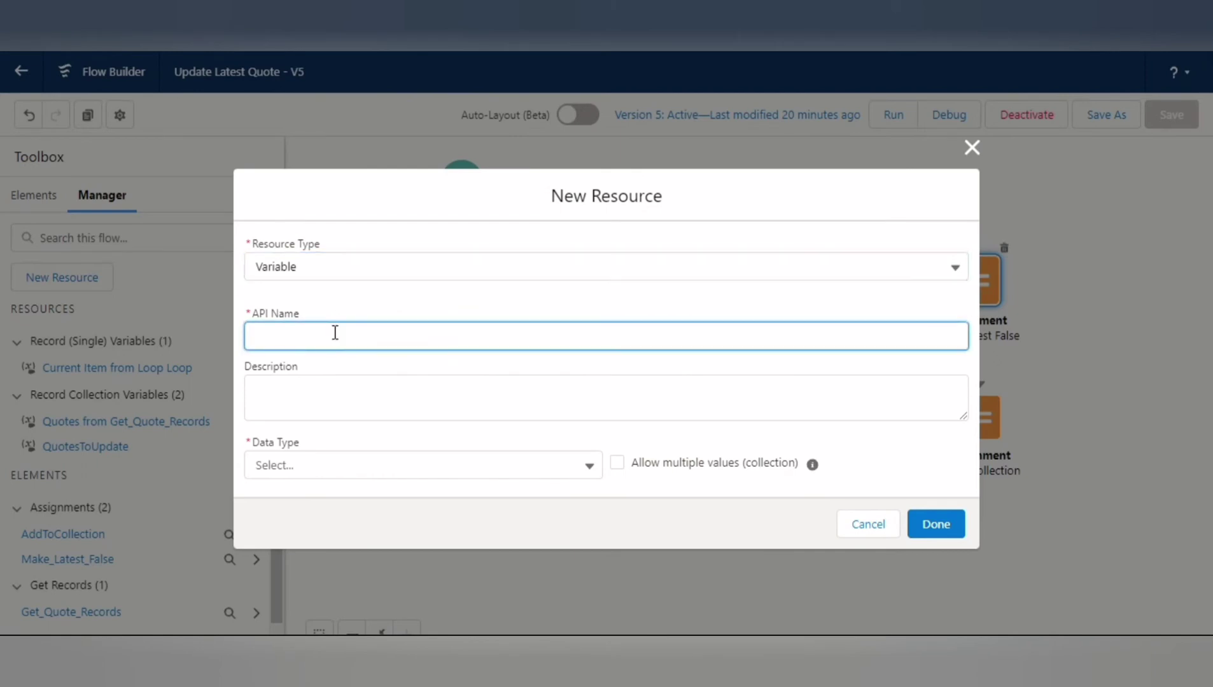
type("test")
double_click(264, 334)
type("QuotesToUpdate")
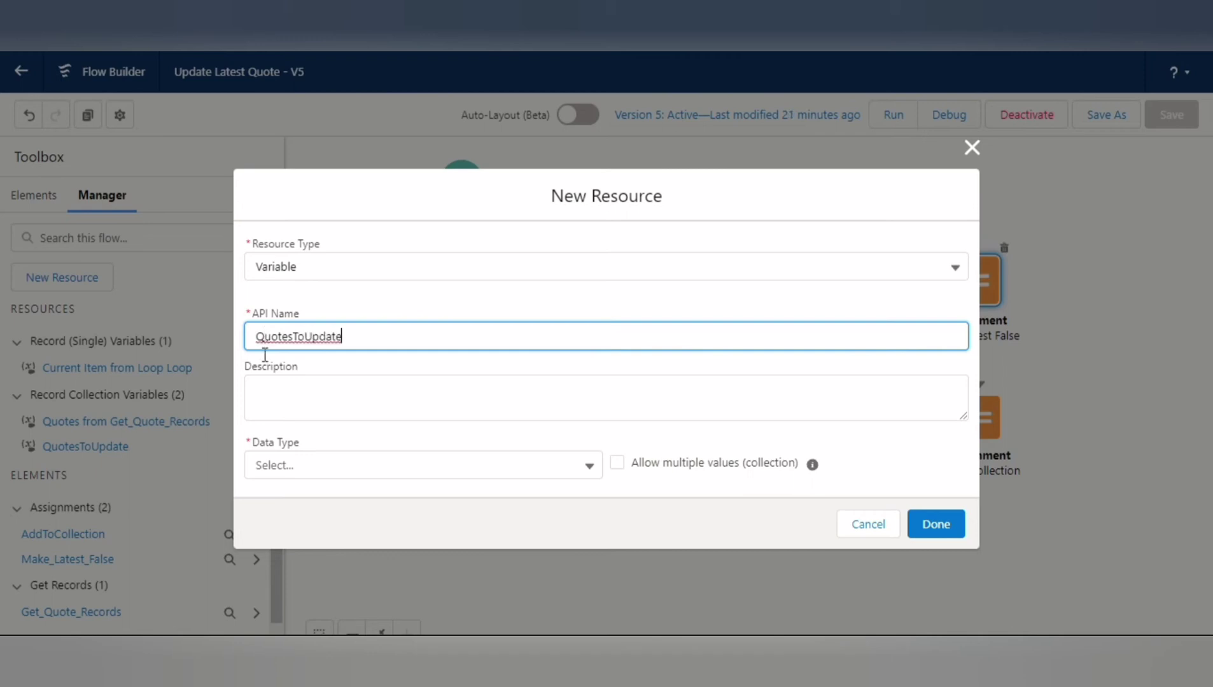
Step: Define the new variable as a Record collection of the Quote object, available for input and output, and discard the resource
left_click(319, 464)
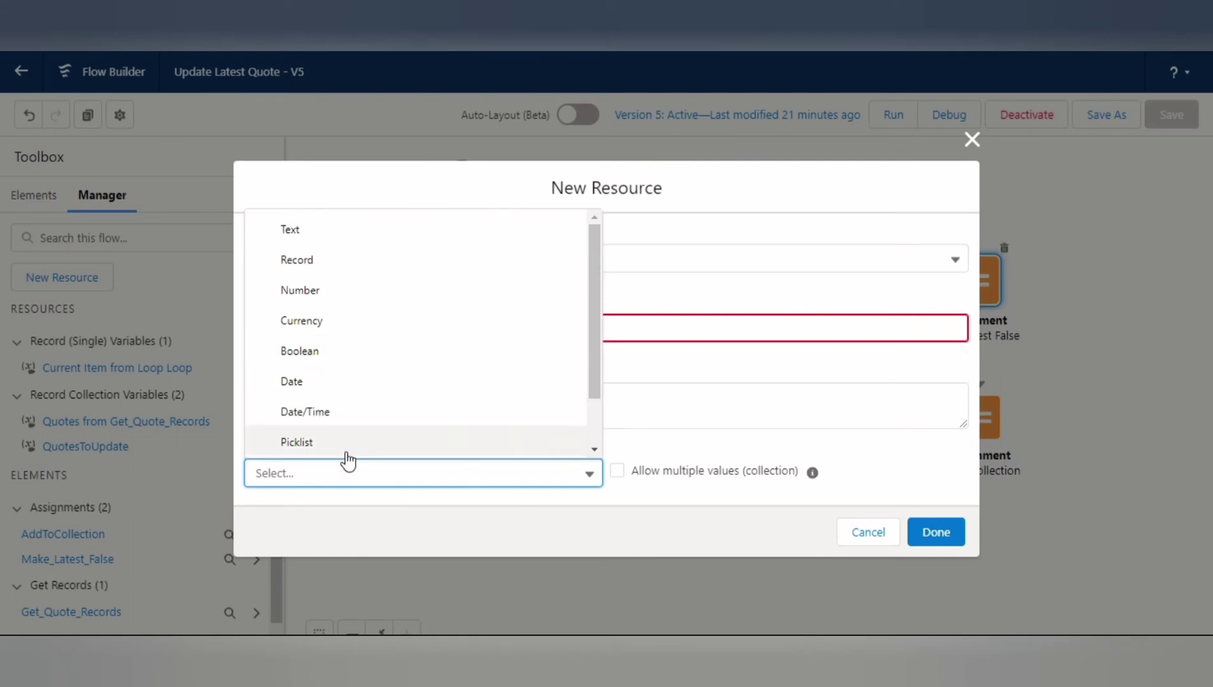
left_click(298, 261)
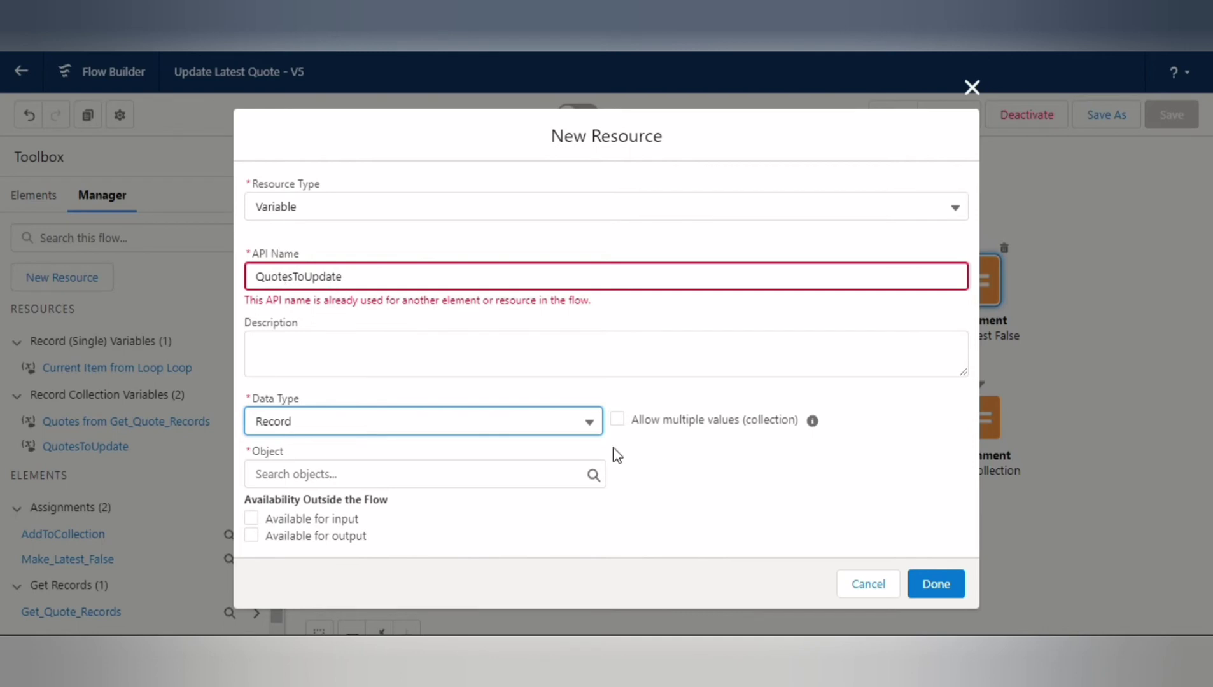
left_click(616, 419)
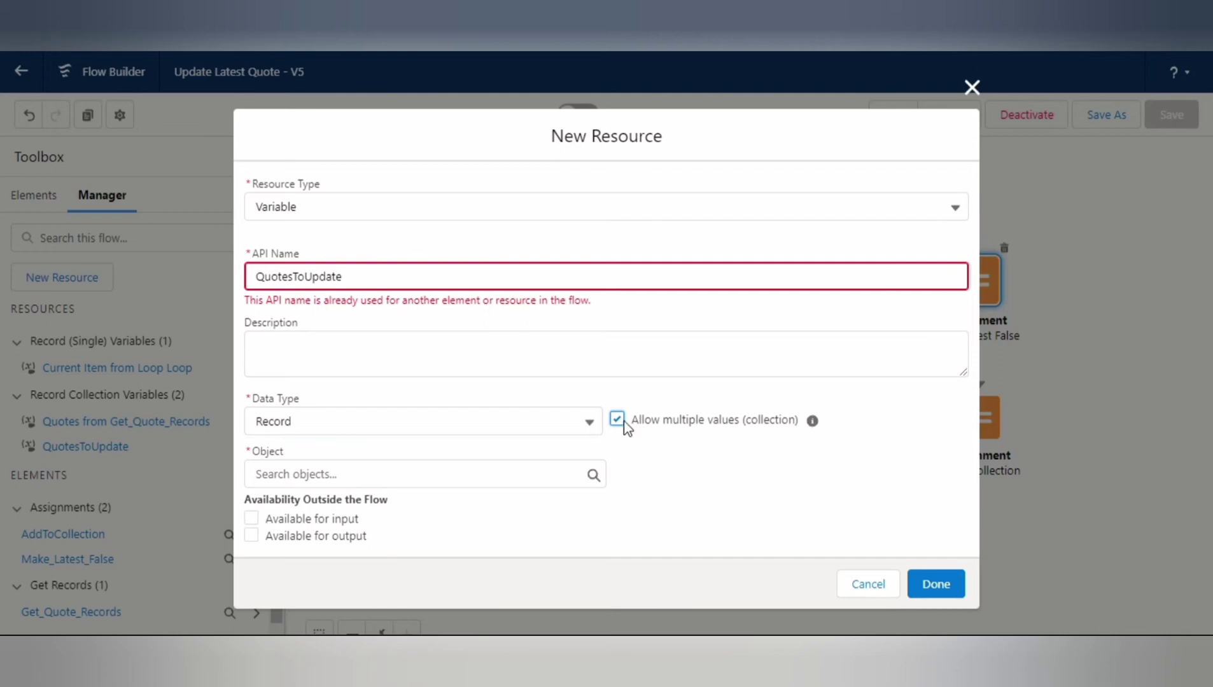
left_click(251, 536)
left_click(252, 518)
left_click(314, 474)
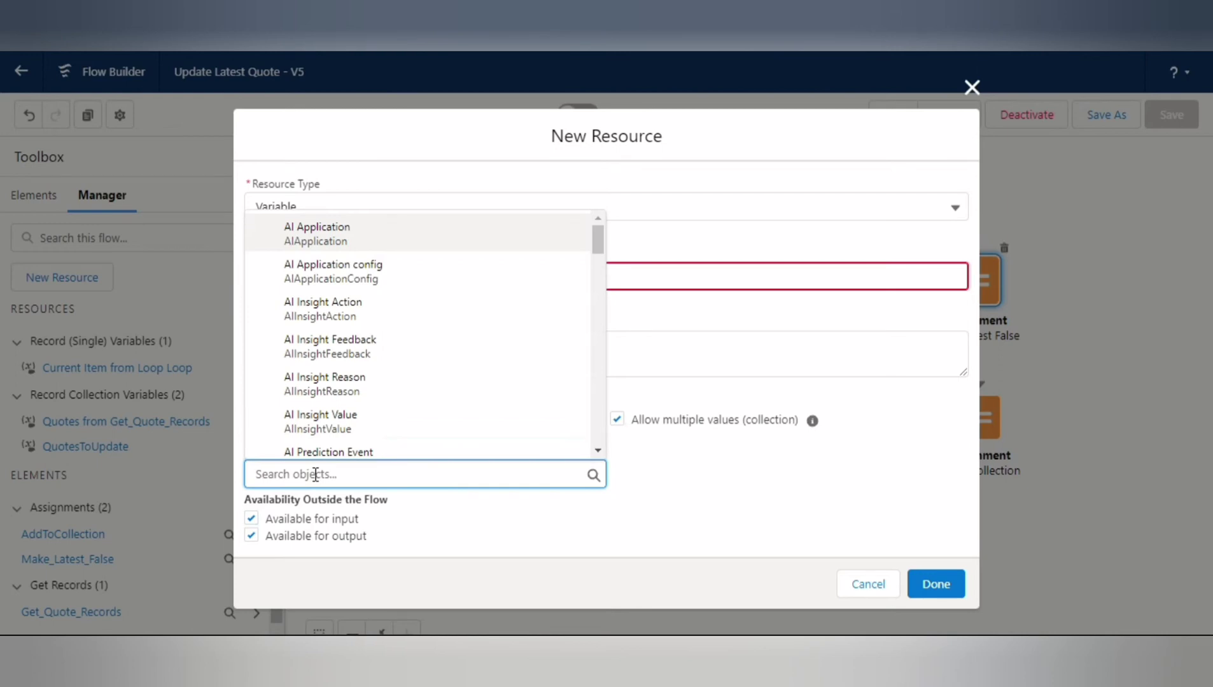
type("quote")
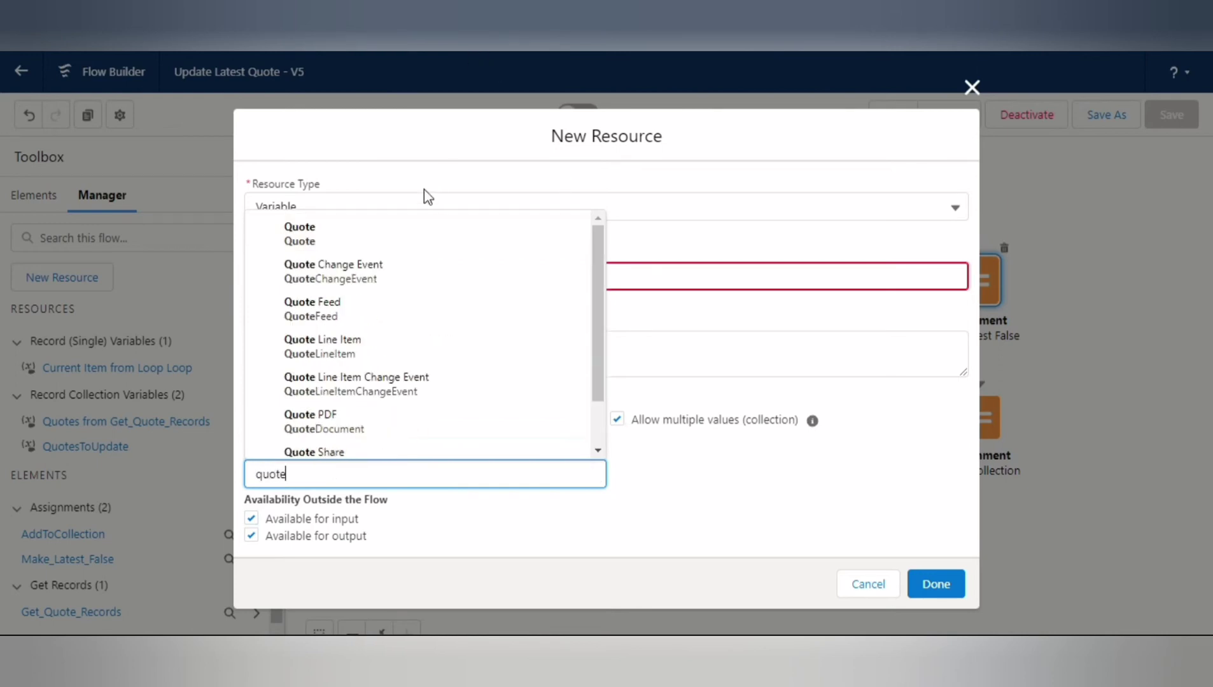
left_click(415, 234)
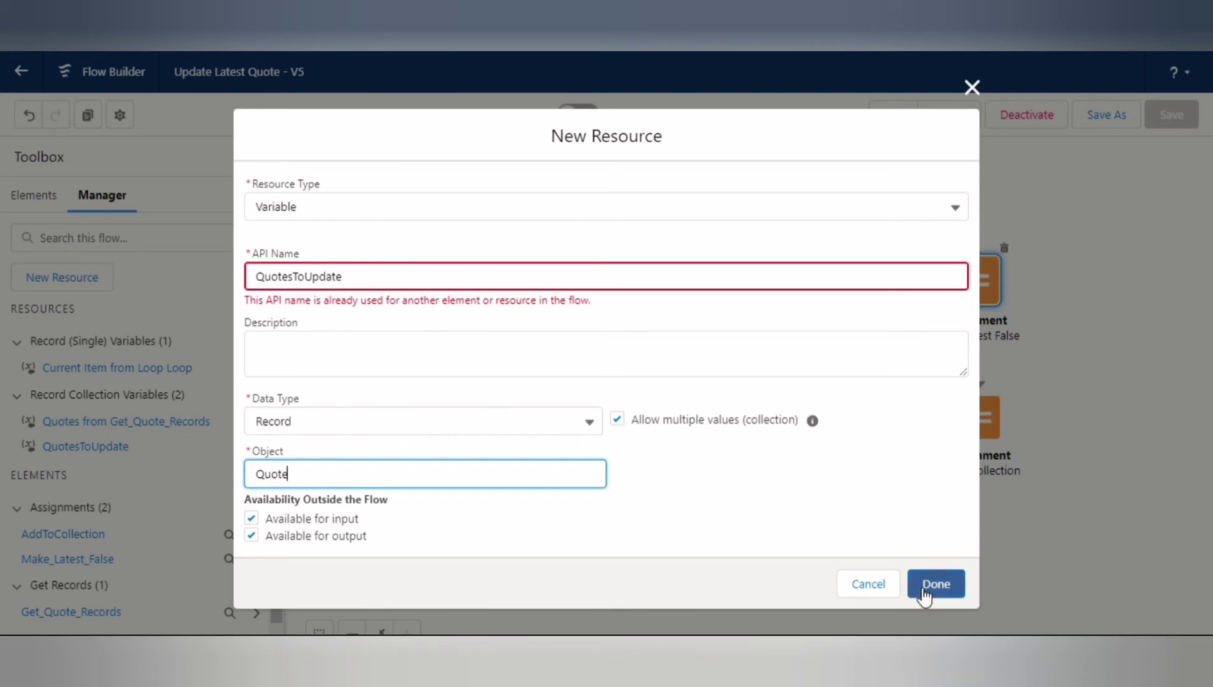
left_click(861, 585)
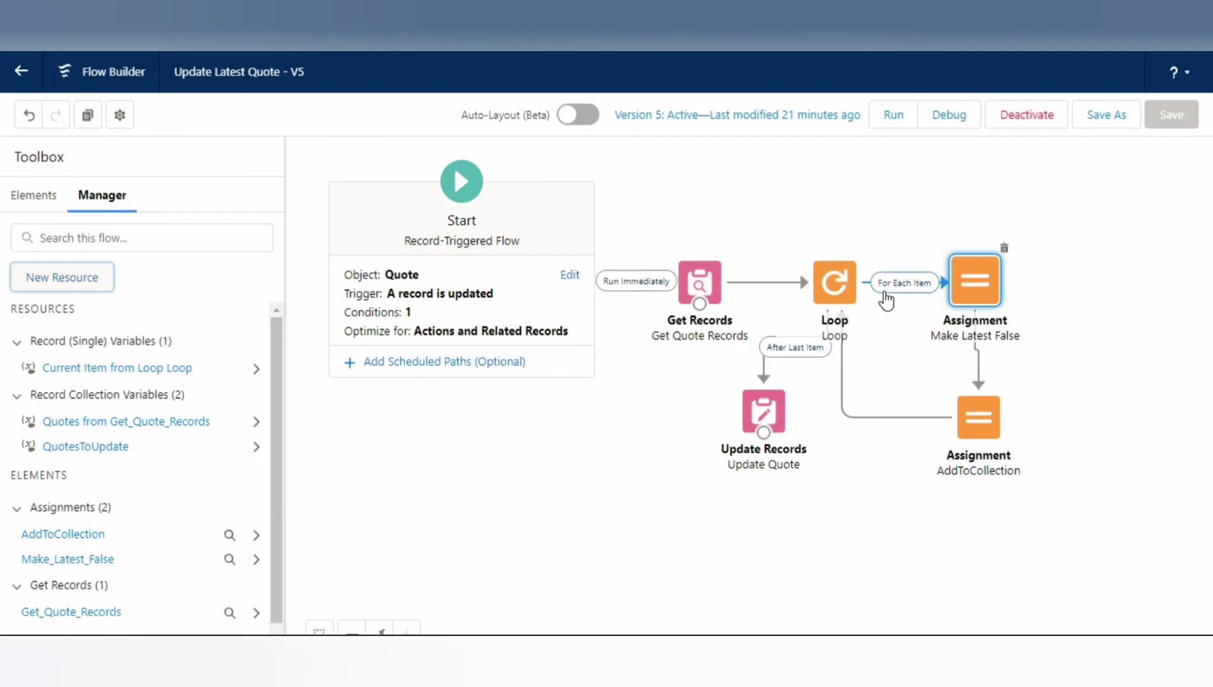
Step: Review the existing QuotesToUpdate variable's data type, object and availability settings, cancel, and return to the list of flow elements
left_click(85, 448)
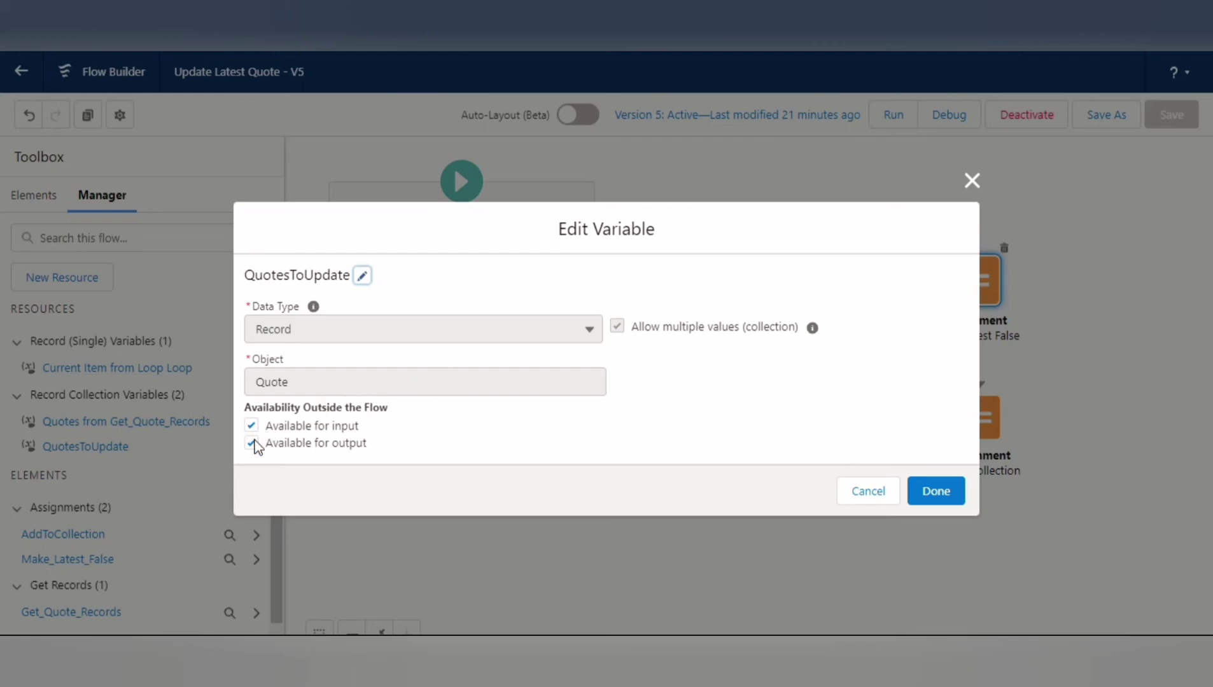
left_click(868, 491)
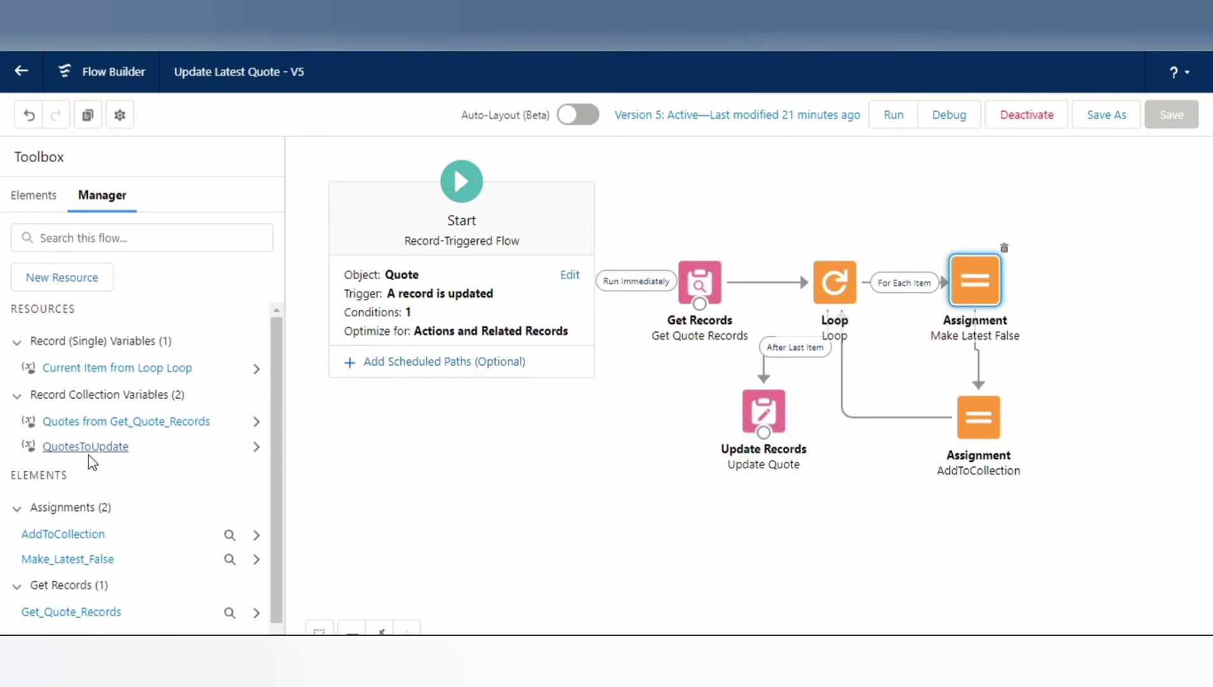
left_click(29, 199)
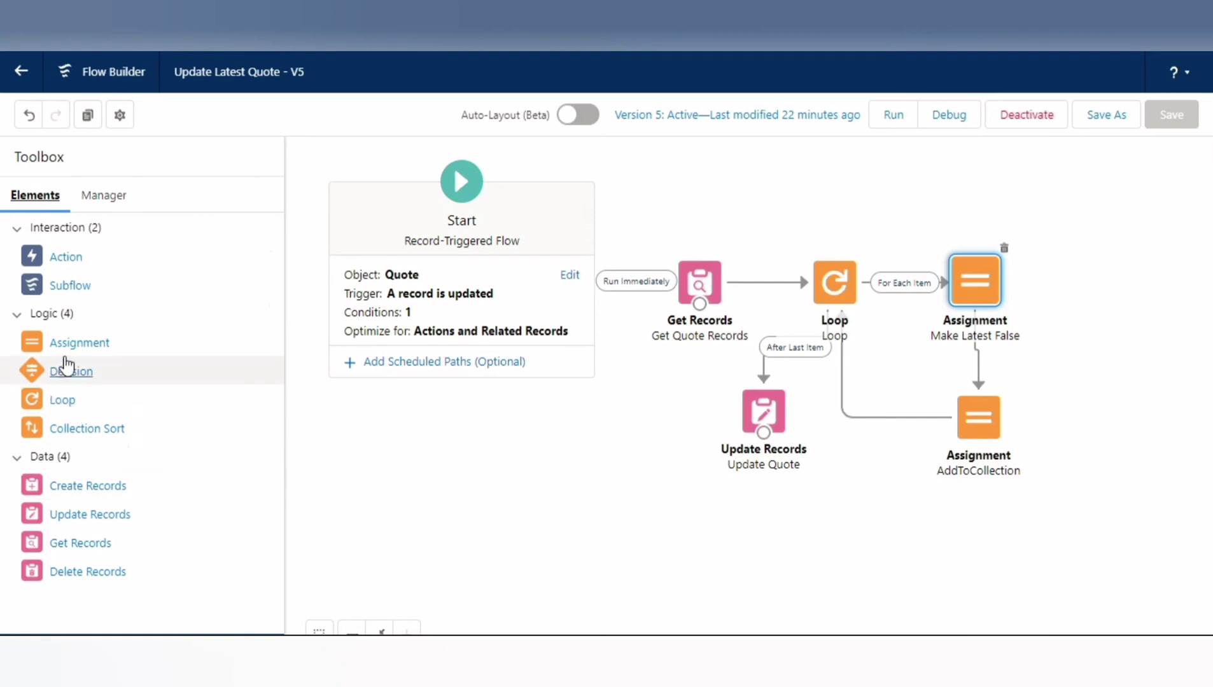
Step: Review the AddToCollection assignment's variable, operator choices and loop item value, and cancel the edit
double_click(991, 439)
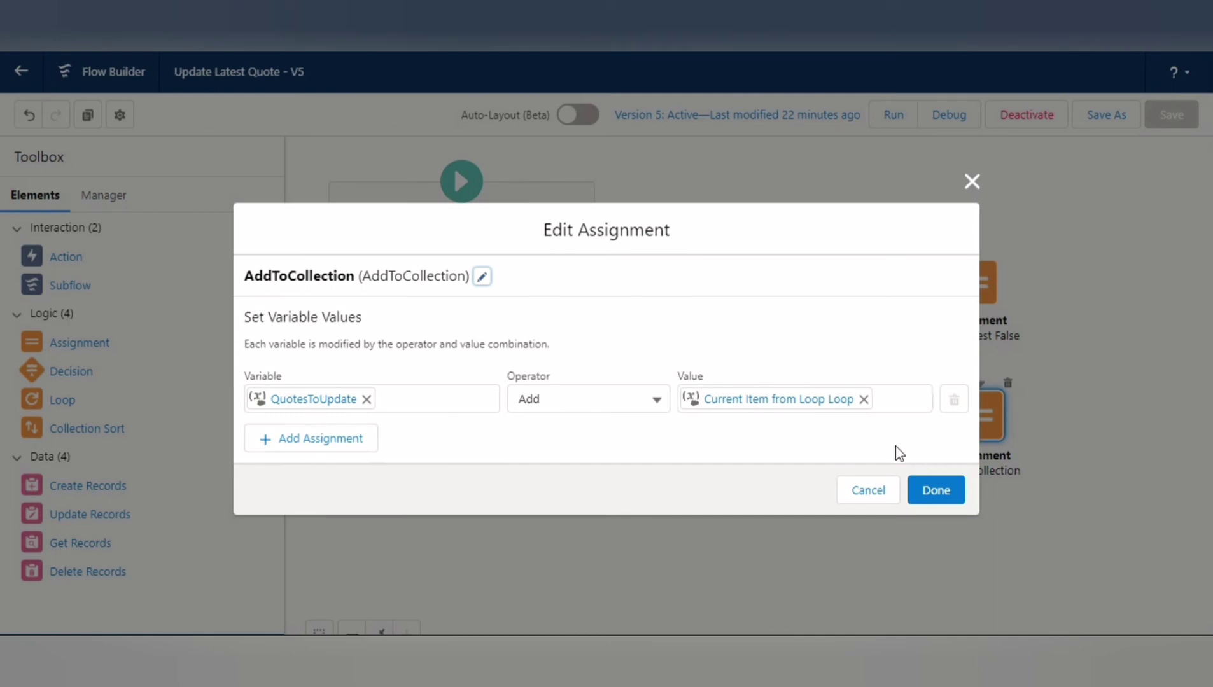
left_click(311, 401)
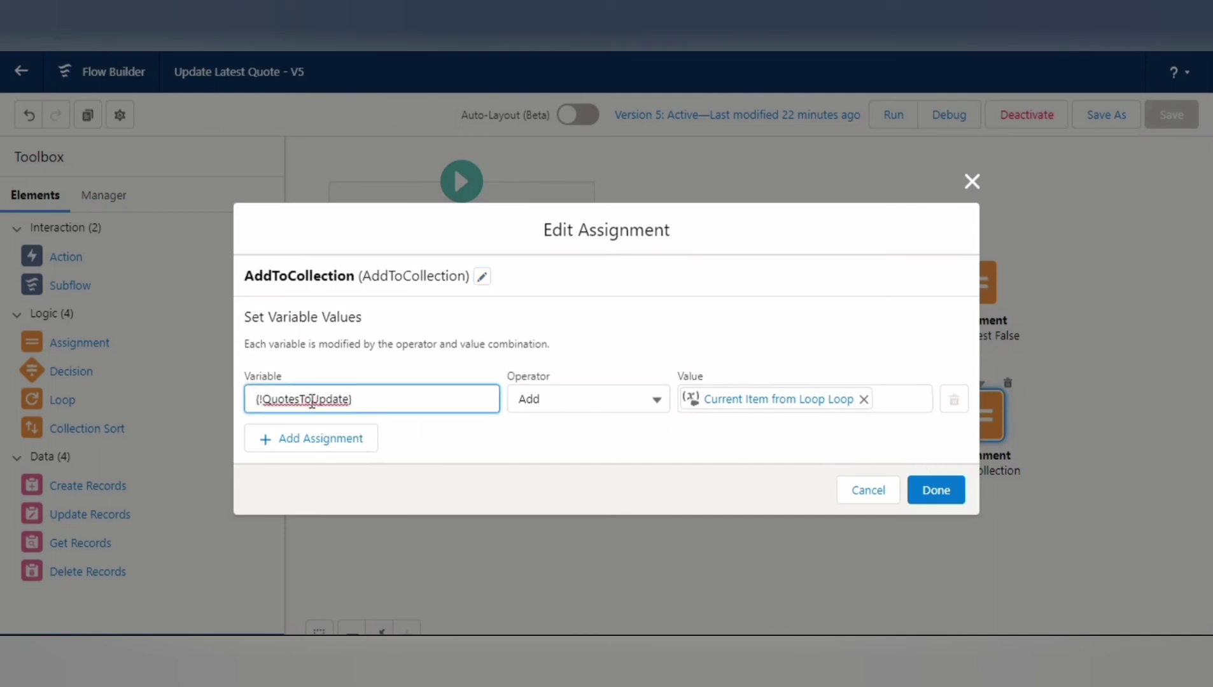
left_click(304, 400)
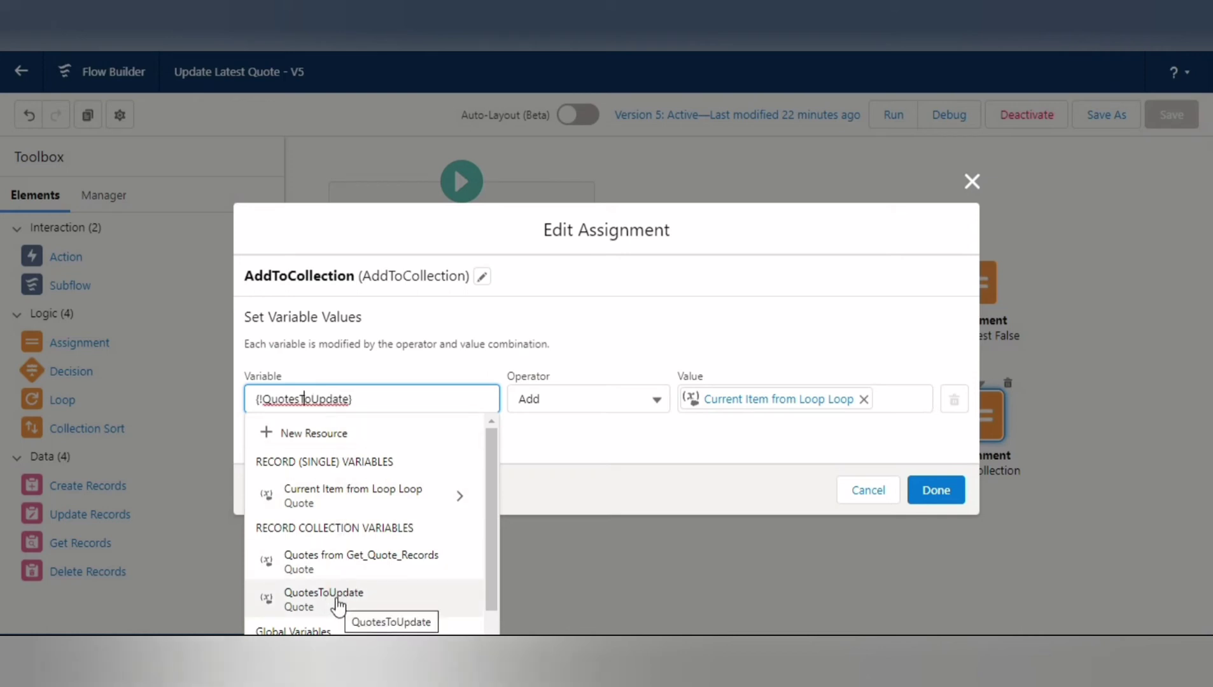
left_click(577, 333)
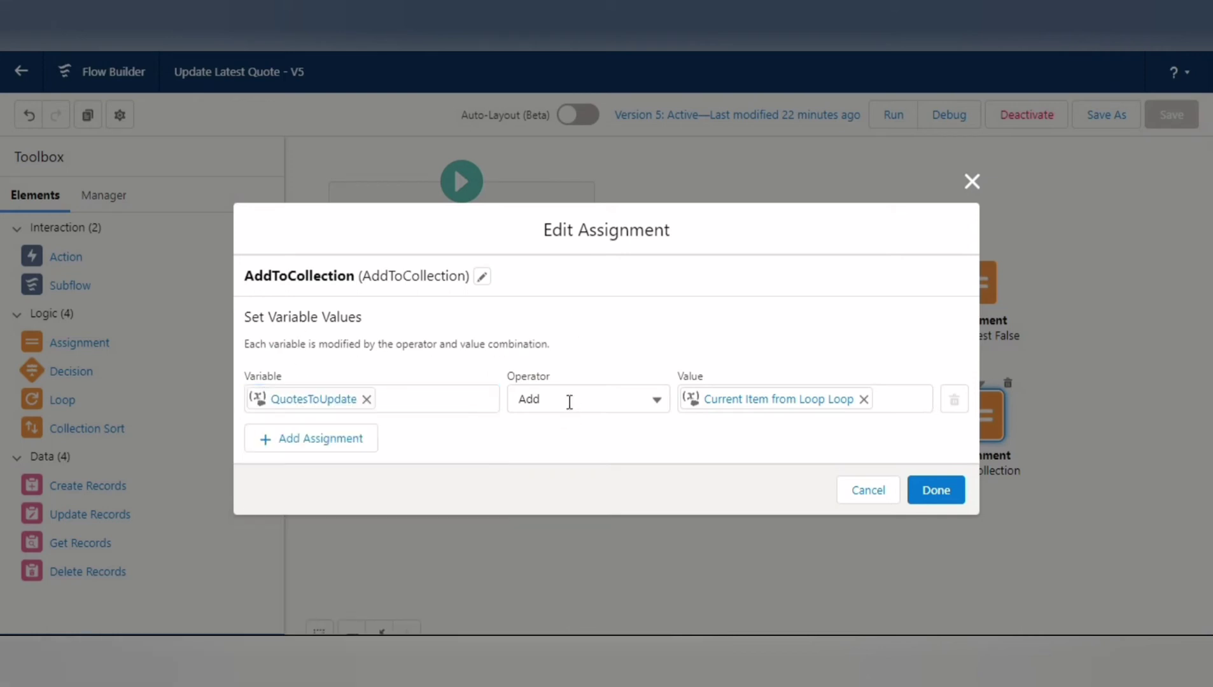
left_click(569, 402)
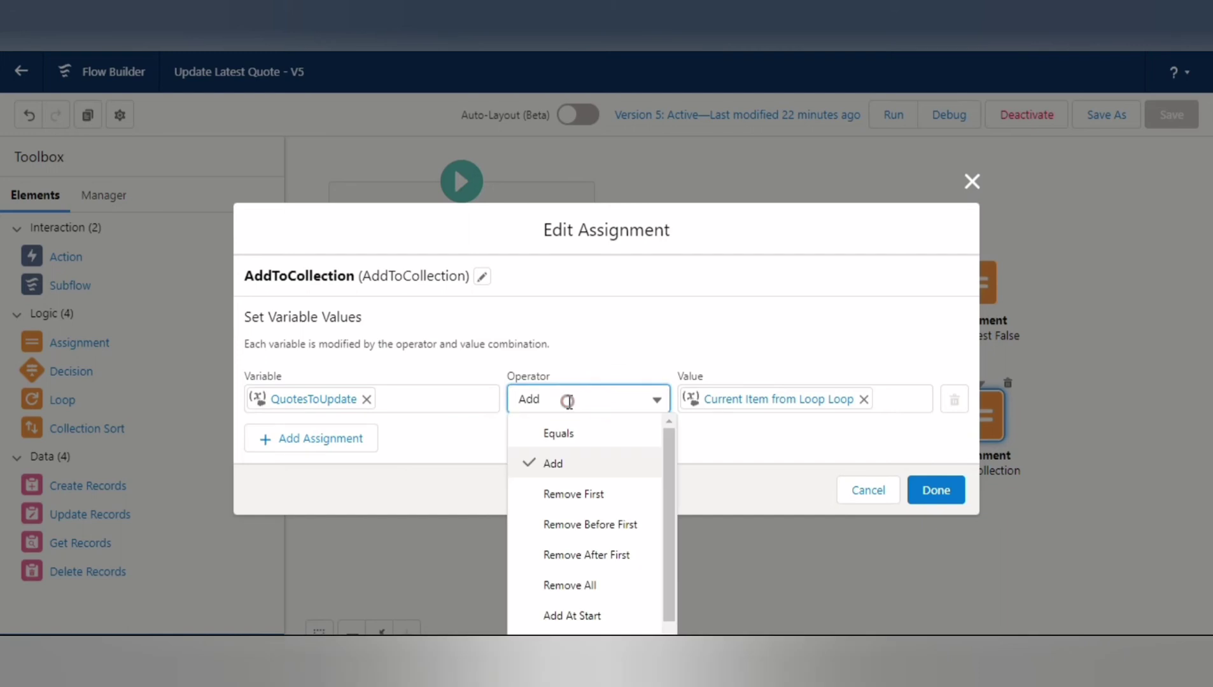
left_click(593, 327)
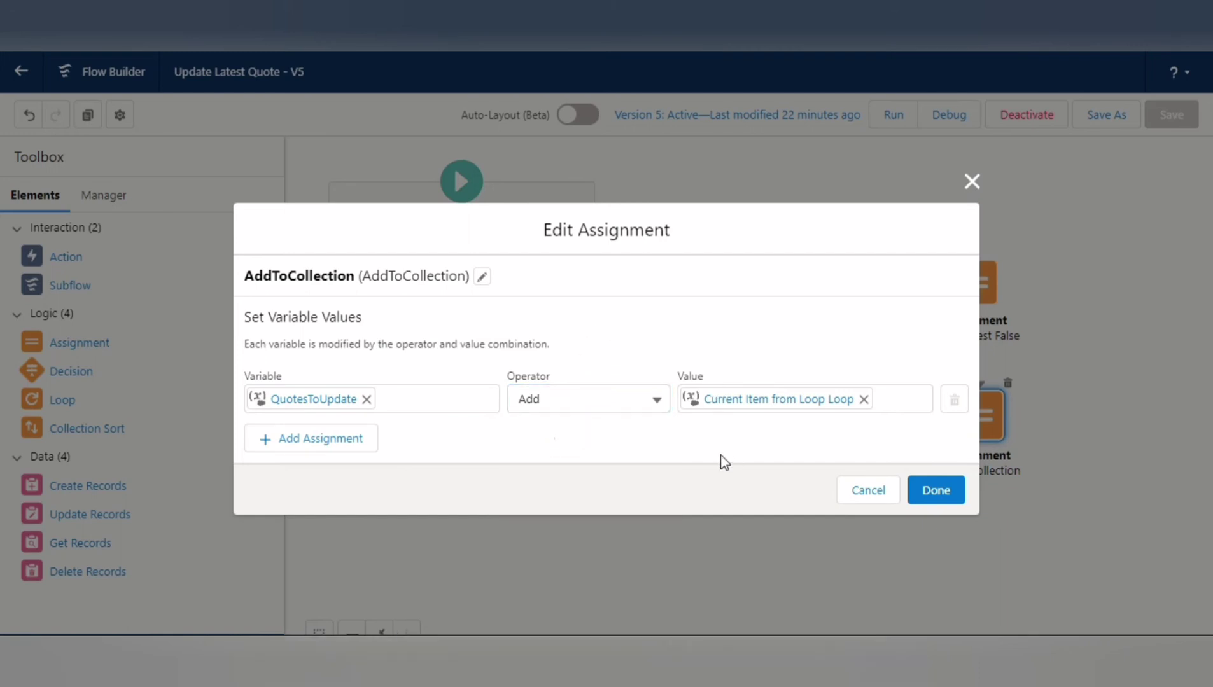
left_click(731, 401)
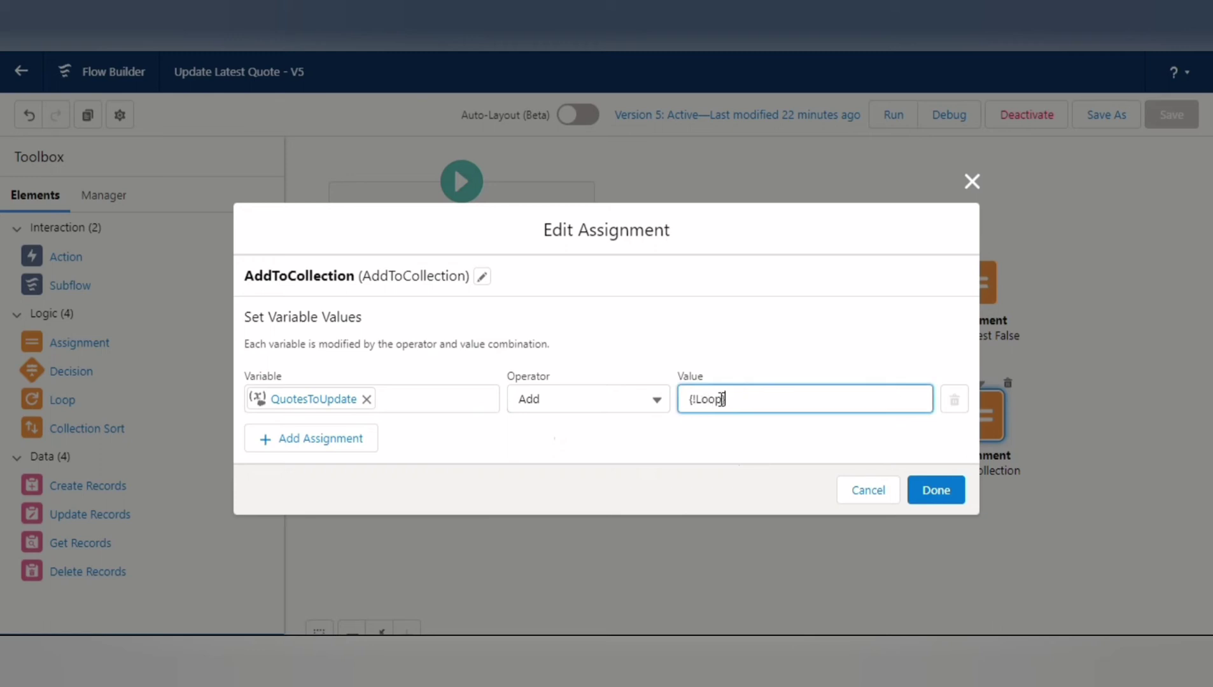
left_click(722, 399)
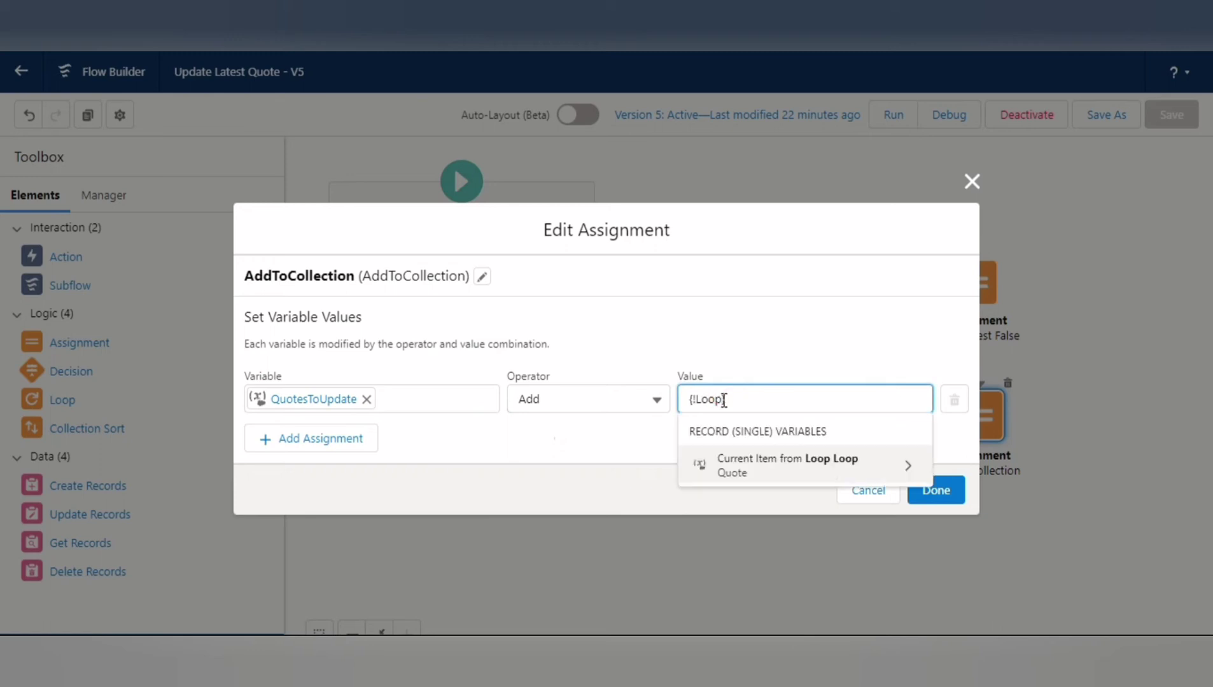
left_click(724, 399)
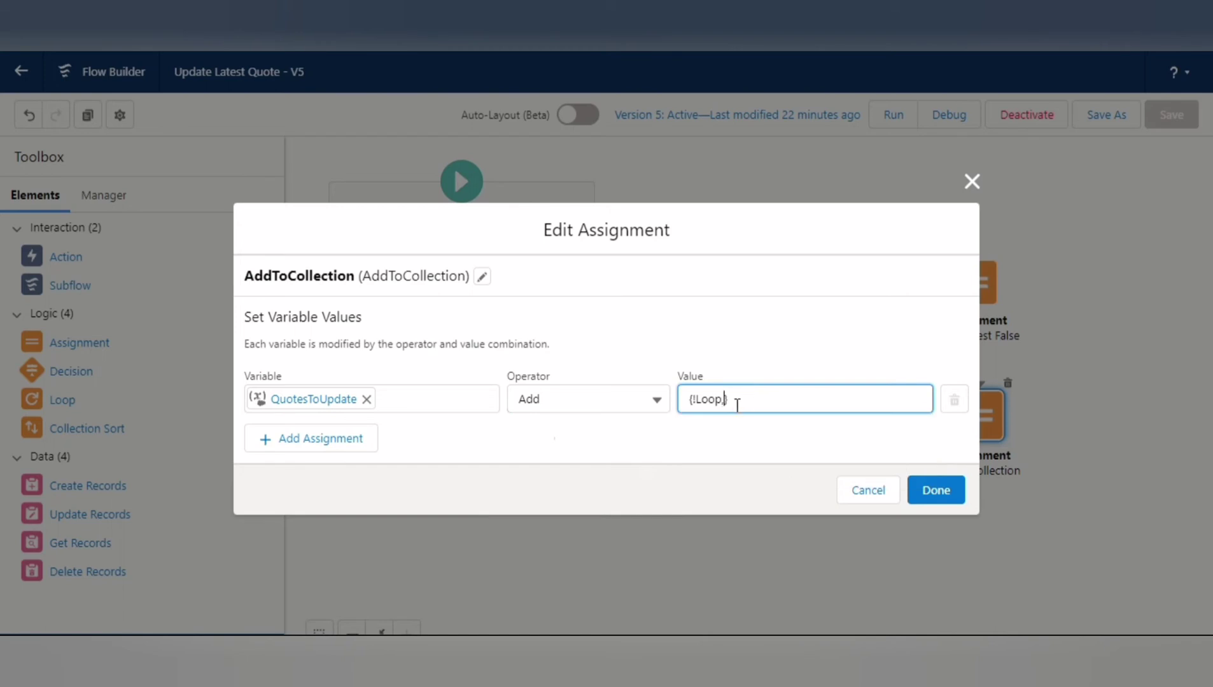
key("BackSpace")
left_click(859, 497)
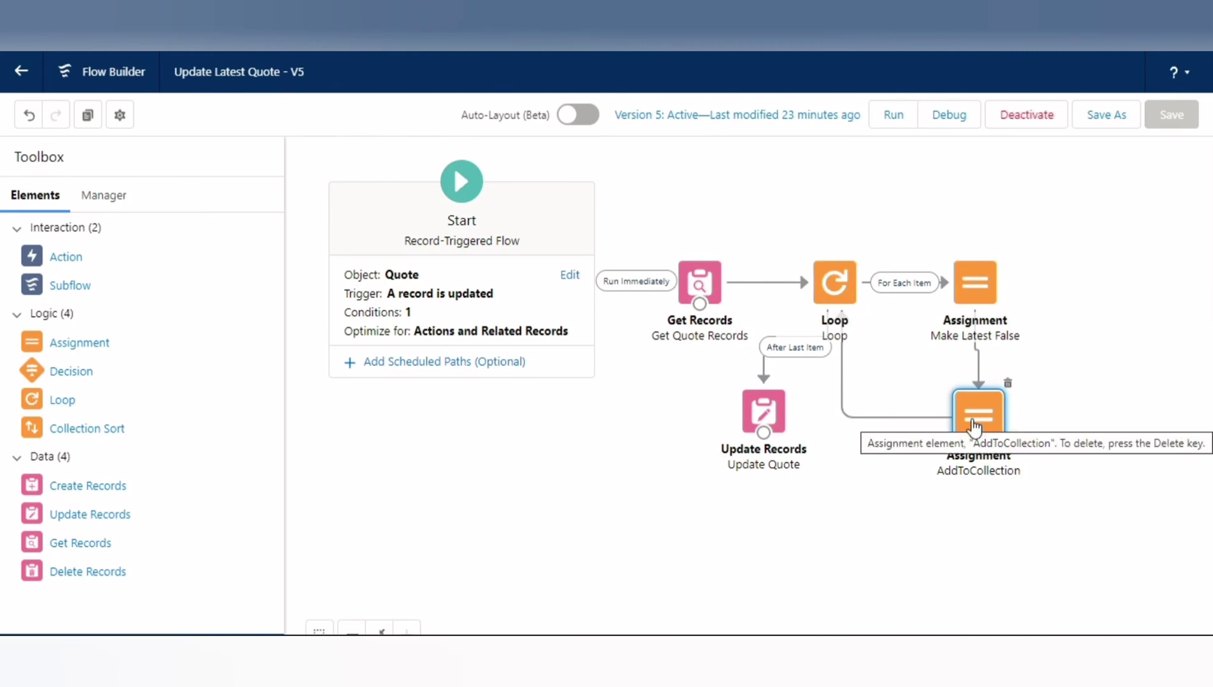
Step: Review how the Update Quote element finds its records and which record collection it updates, and cancel the edit
left_click(107, 197)
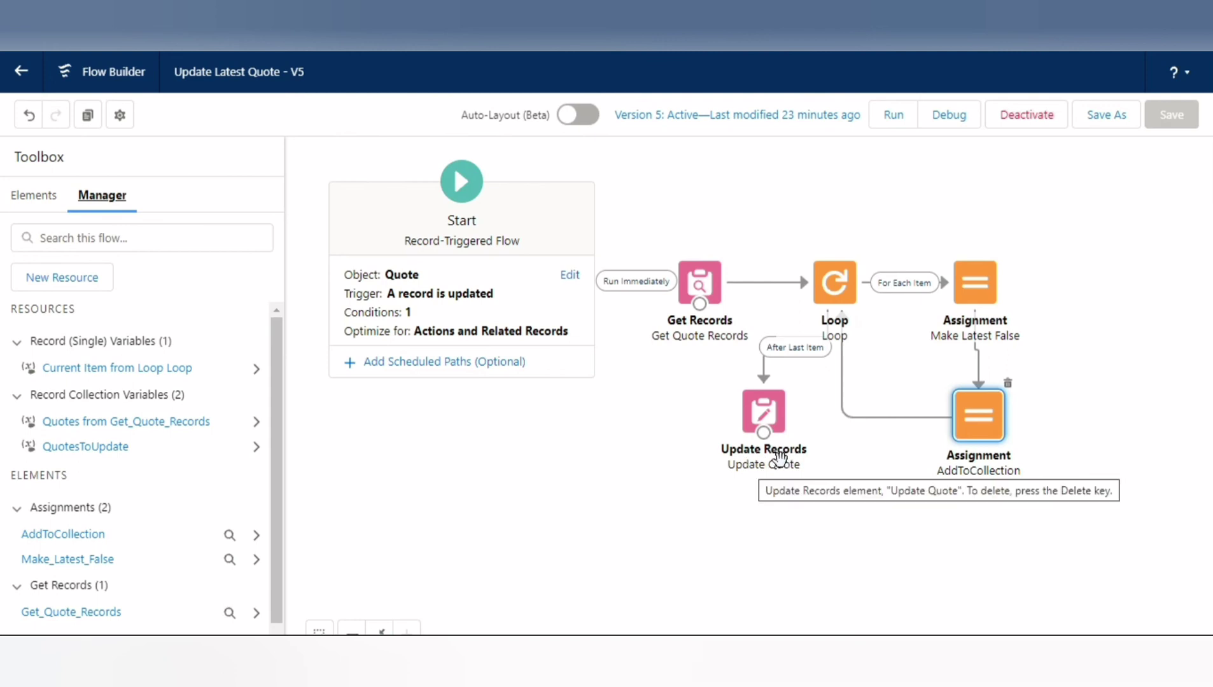
left_click(25, 196)
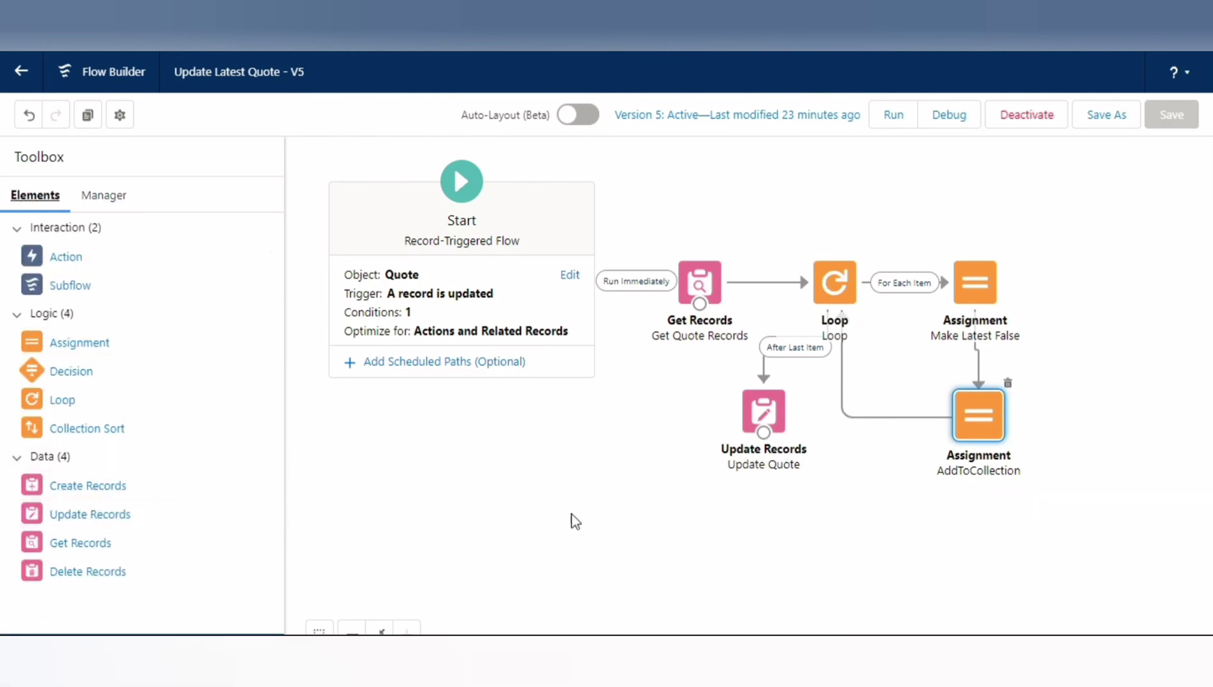
double_click(766, 416)
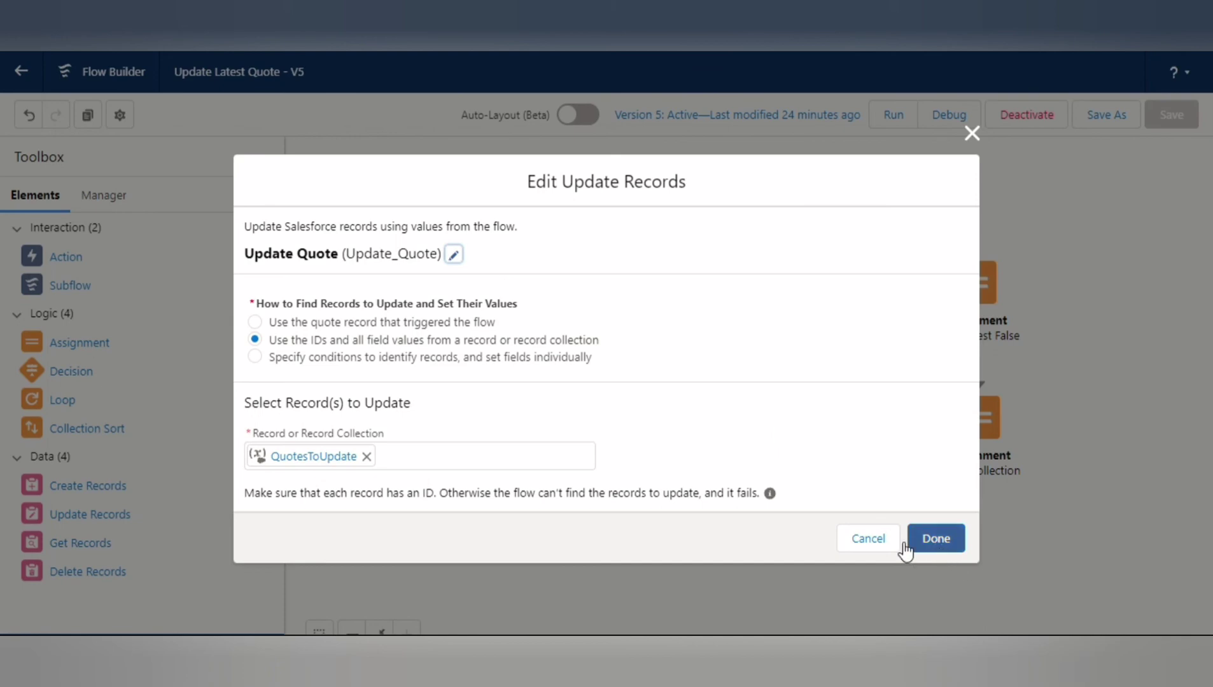
left_click(868, 541)
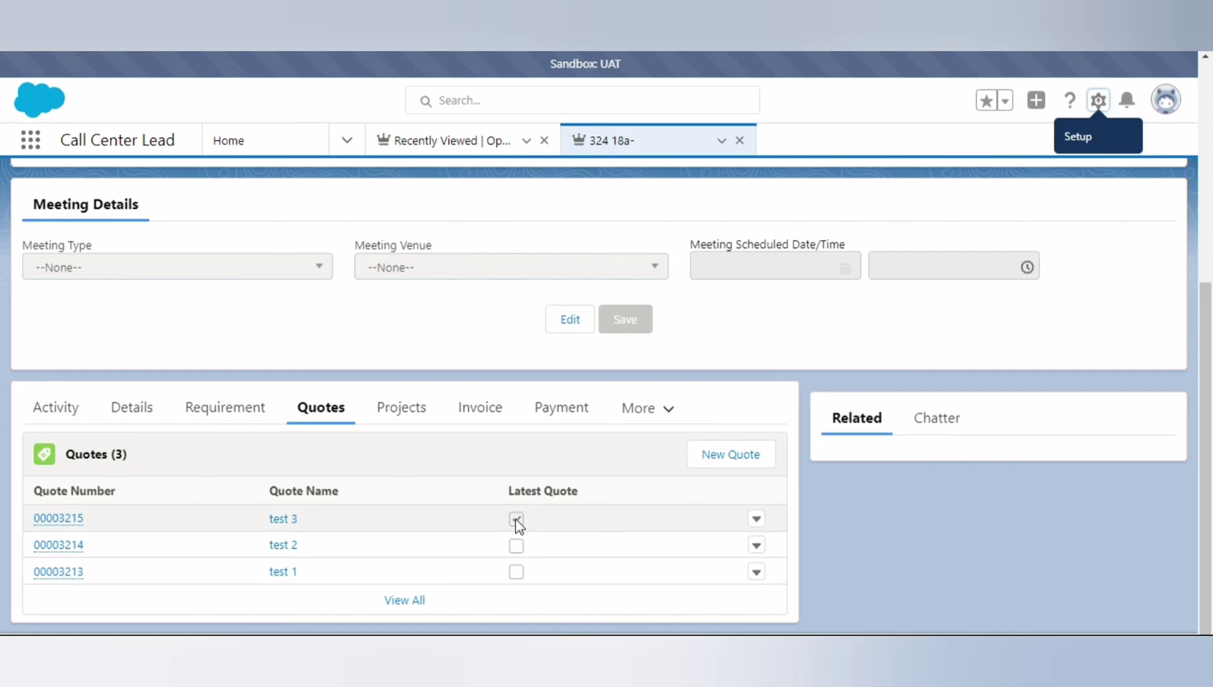
Step: Edit the test 1 quote from the opportunity's quotes list, mark it as Latest Quote and save the record
left_click(756, 574)
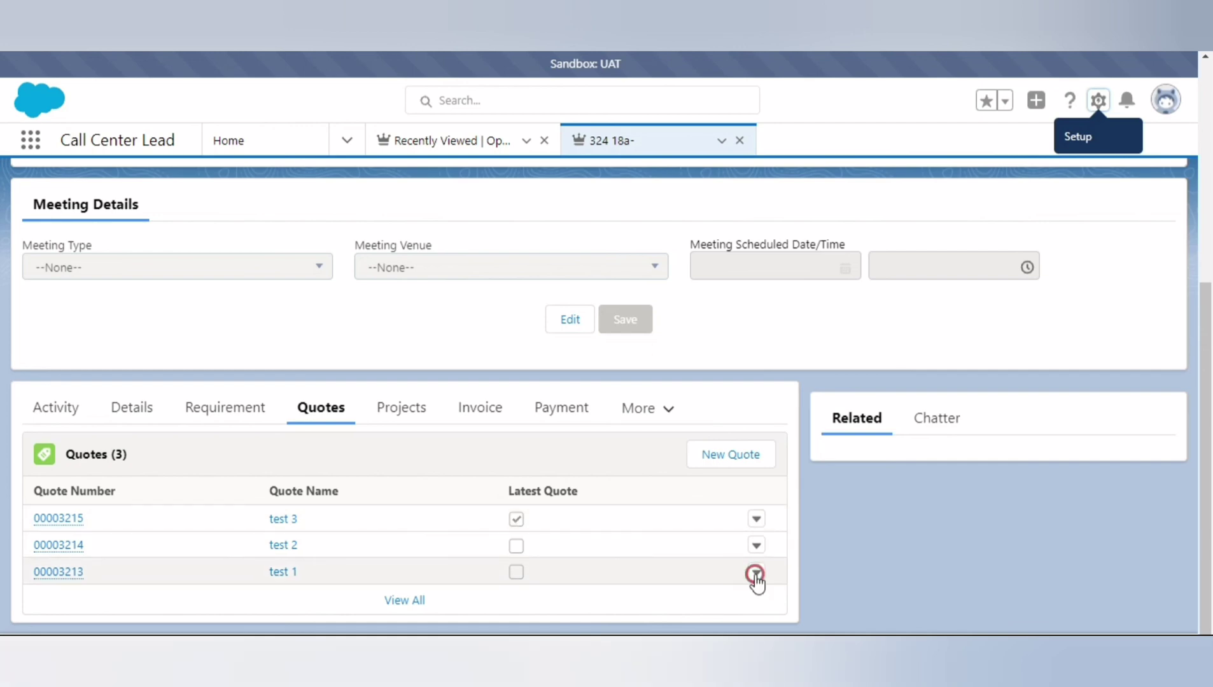
left_click(716, 533)
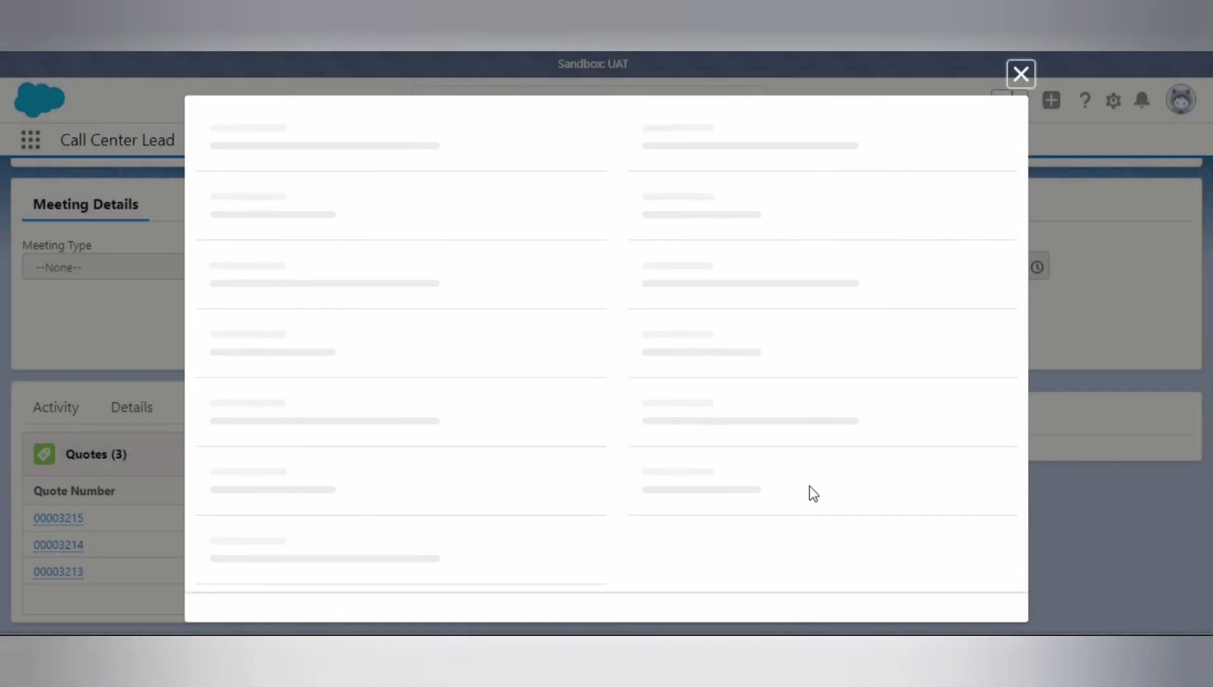
left_click_drag(1019, 229, 1008, 477)
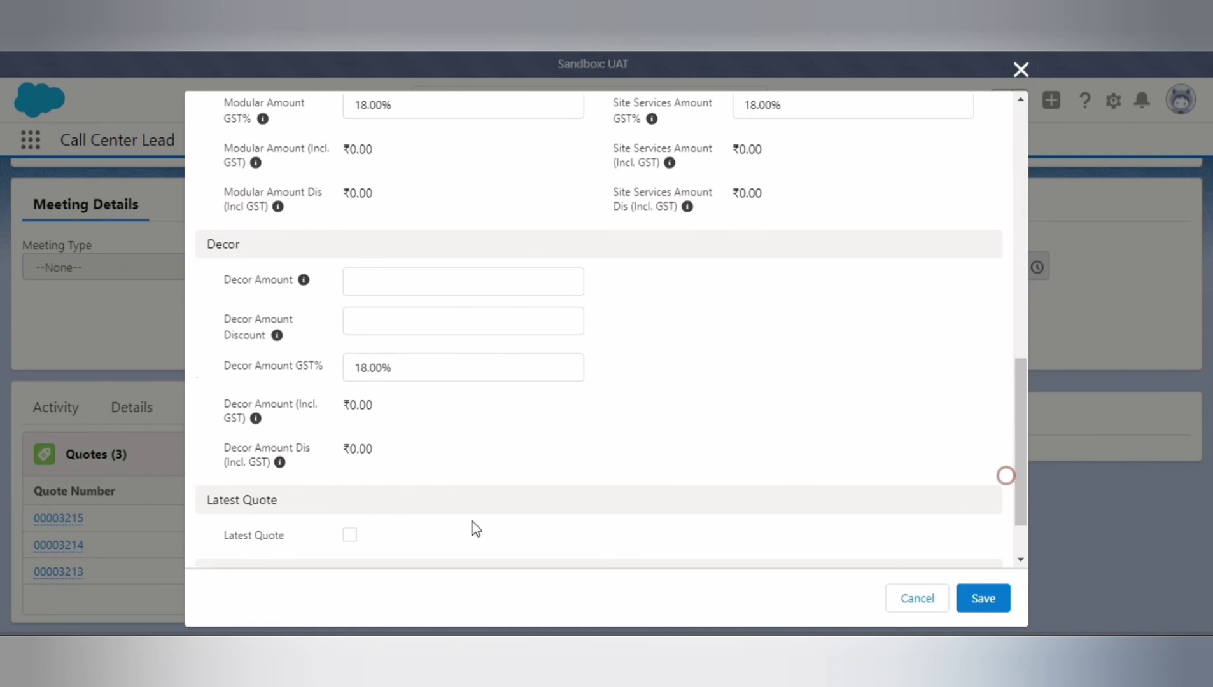
left_click(349, 534)
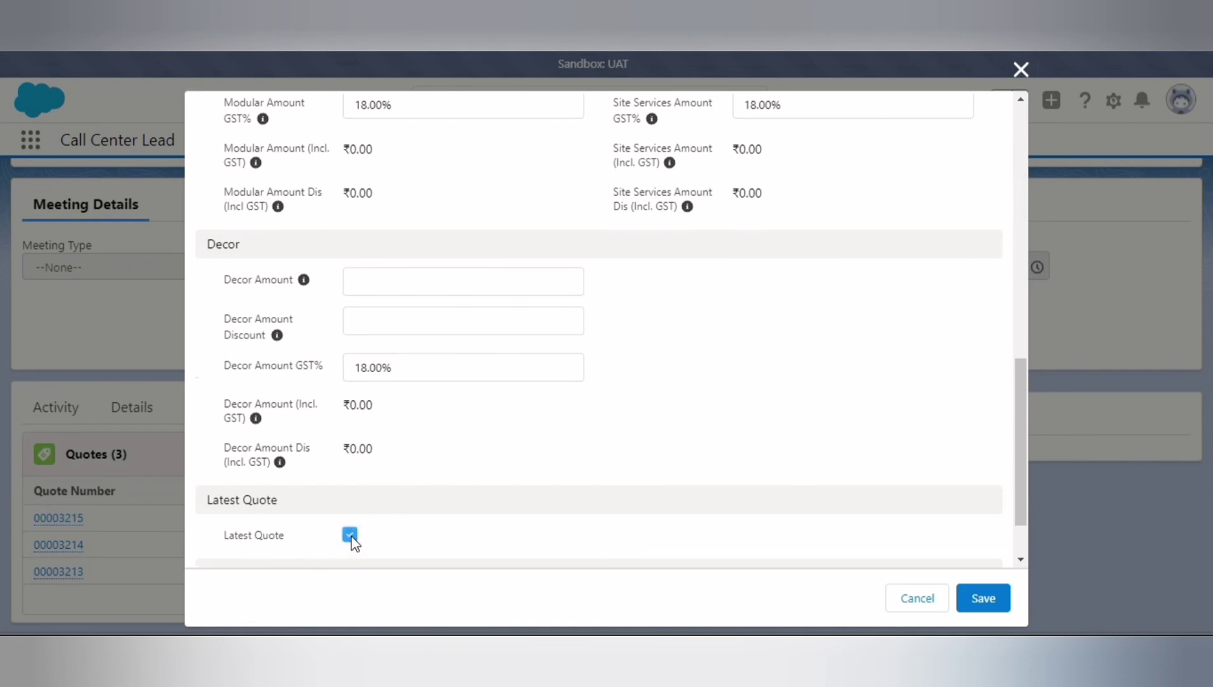
left_click(984, 605)
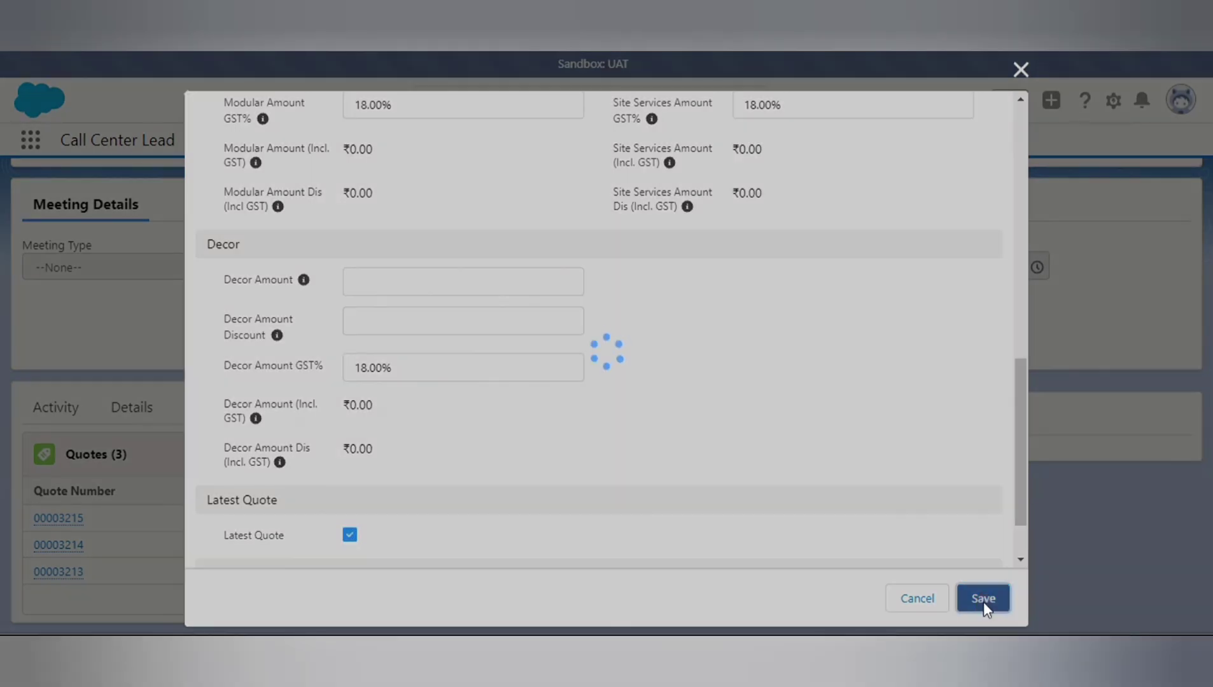